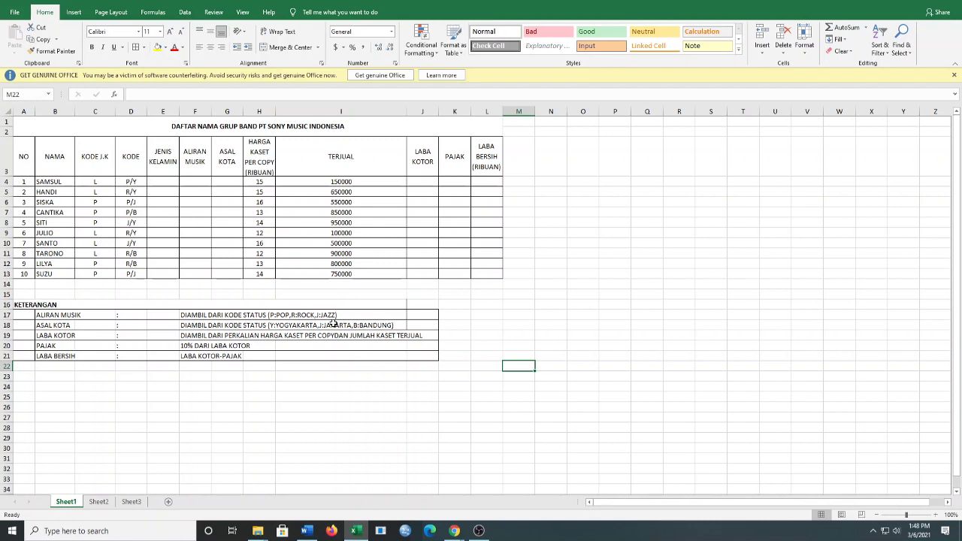
{"action": "left_click", "coordinate": [341, 156]}
{"action": "left_click", "coordinate": [422, 157]}
{"action": "left_click", "coordinate": [455, 157]}
{"action": "left_click", "coordinate": [486, 156]}
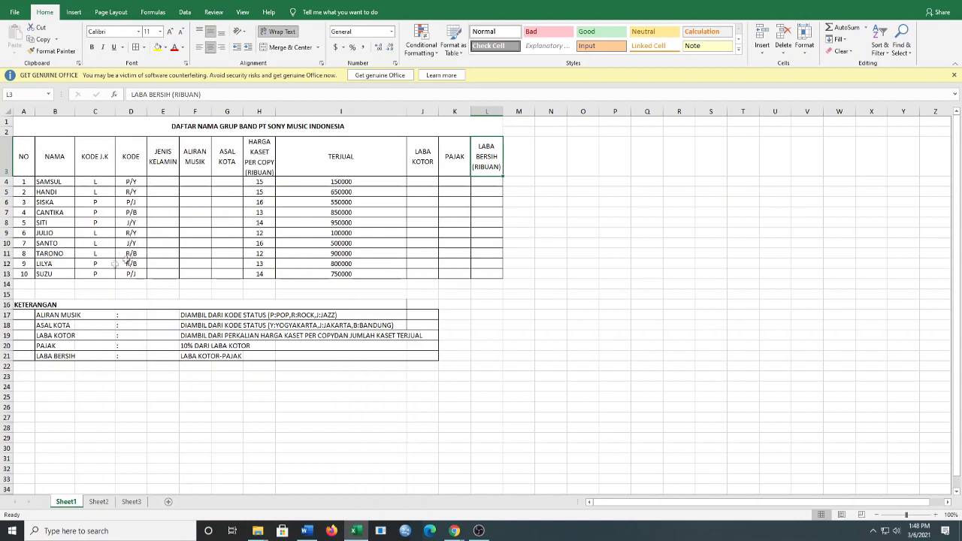
{"action": "left_click_drag", "start_coordinate": [166, 181], "coordinate": [164, 273]}
{"action": "left_click", "coordinate": [171, 164]}
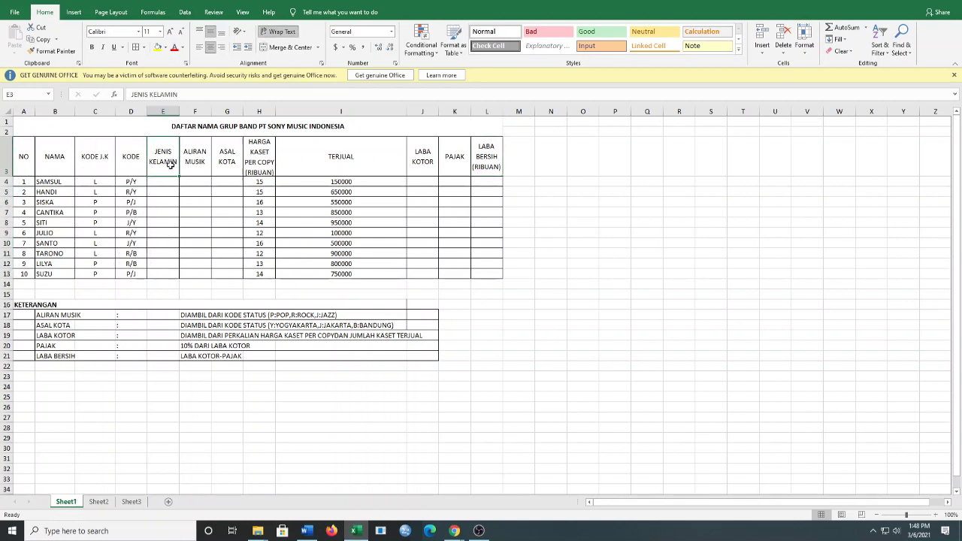
{"action": "left_click_drag", "start_coordinate": [165, 185], "coordinate": [165, 270]}
{"action": "left_click", "coordinate": [167, 159]}
{"action": "left_click_drag", "start_coordinate": [50, 165], "coordinate": [55, 273]}
{"action": "left_click_drag", "start_coordinate": [95, 157], "coordinate": [95, 273]}
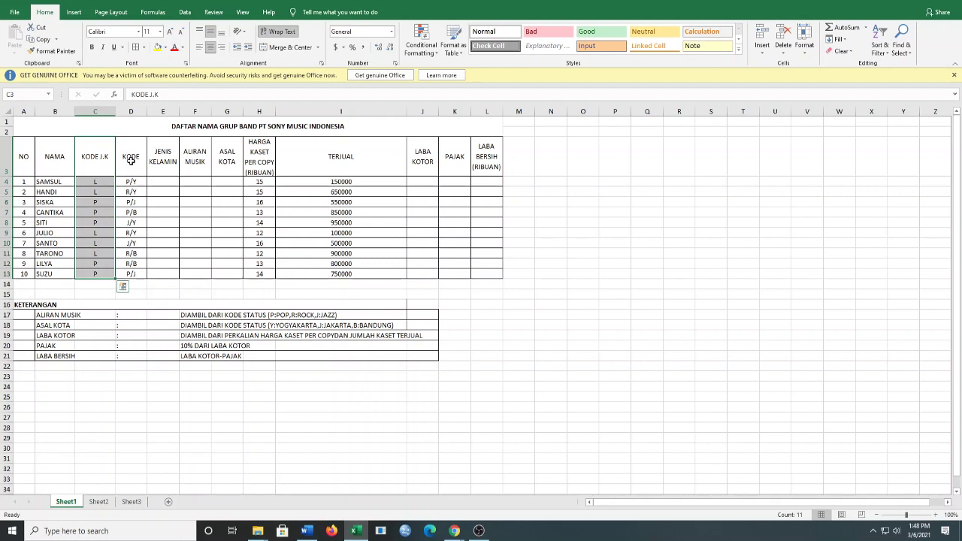
{"action": "left_click_drag", "start_coordinate": [132, 164], "coordinate": [123, 254]}
{"action": "left_click", "coordinate": [138, 156]}
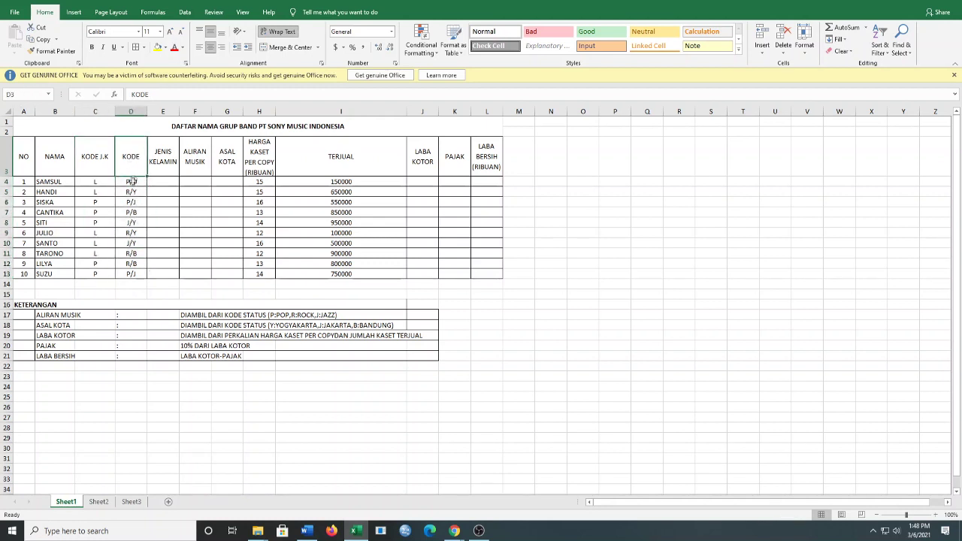
{"action": "left_click", "coordinate": [186, 326]}
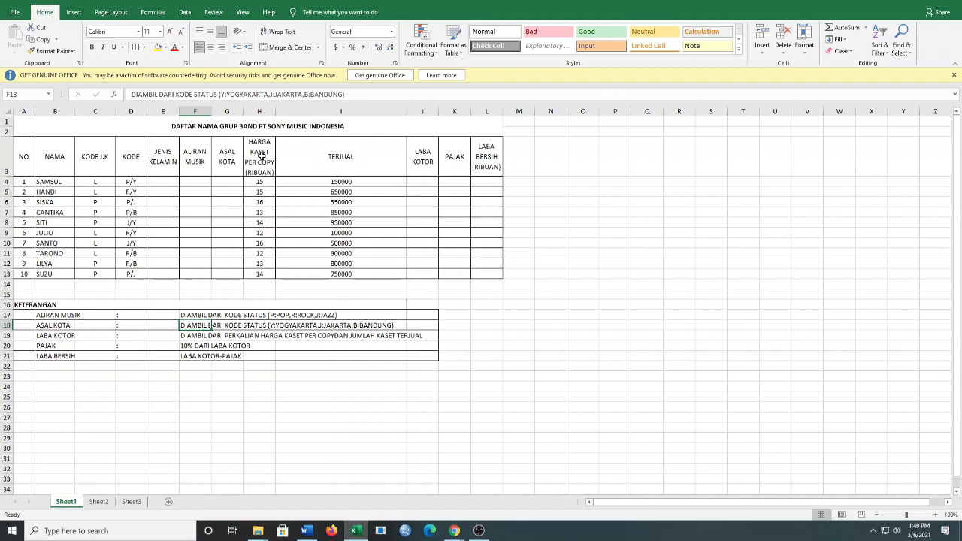
{"action": "left_click_drag", "start_coordinate": [260, 253], "coordinate": [259, 274]}
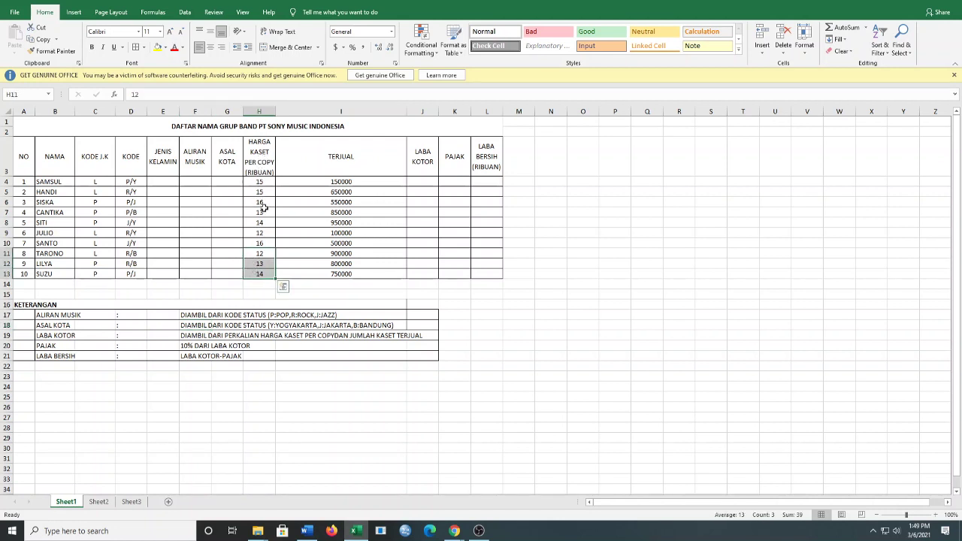
{"action": "left_click_drag", "start_coordinate": [259, 182], "coordinate": [260, 274]}
{"action": "left_click", "coordinate": [264, 181]}
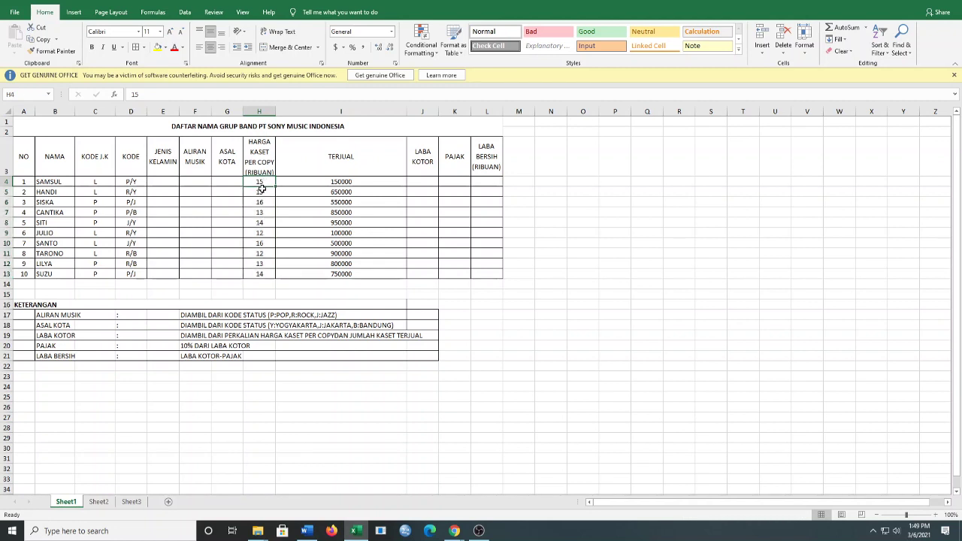
{"action": "left_click_drag", "start_coordinate": [363, 182], "coordinate": [363, 274]}
{"action": "left_click", "coordinate": [364, 185]}
{"action": "left_click_drag", "start_coordinate": [365, 185], "coordinate": [363, 273]}
{"action": "left_click", "coordinate": [424, 182]}
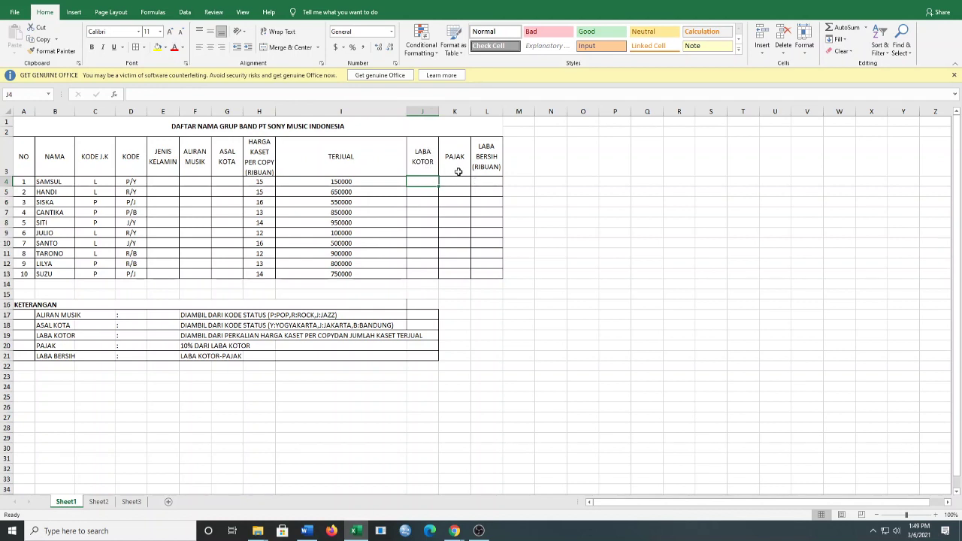
{"action": "left_click", "coordinate": [460, 182]}
{"action": "left_click", "coordinate": [486, 181]}
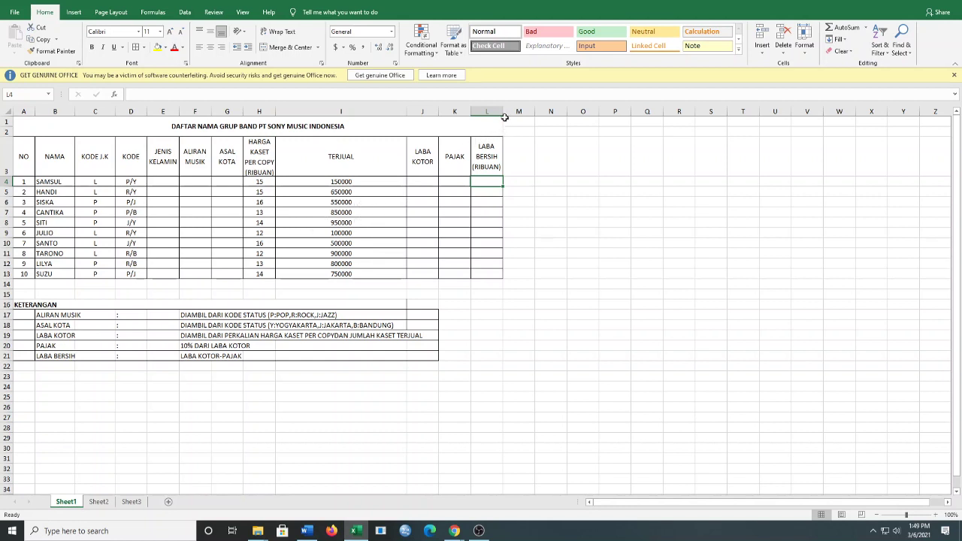
{"action": "left_click_drag", "start_coordinate": [503, 111], "coordinate": [518, 111]}
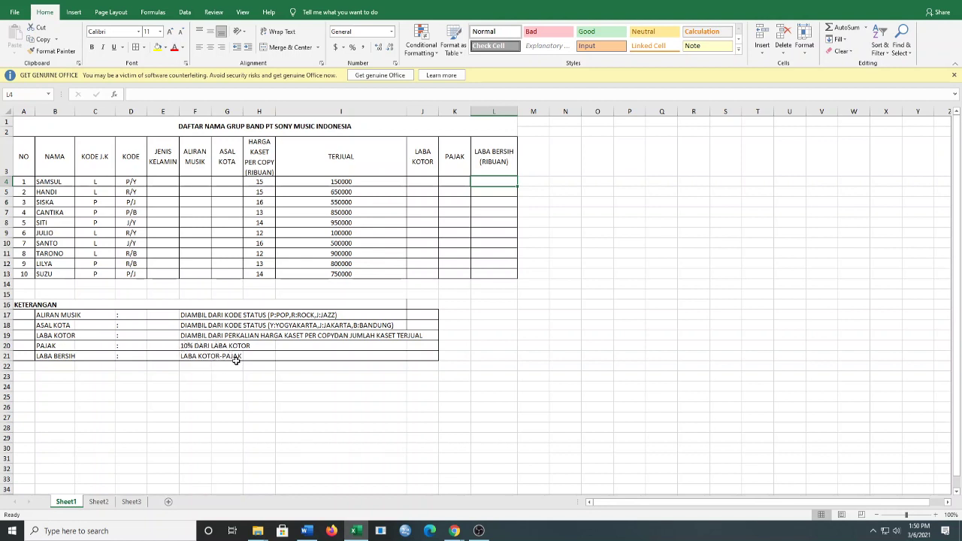
Step: Select SAMSUL's JENIS KELAMIN cell E4
{"action": "left_click", "coordinate": [156, 185]}
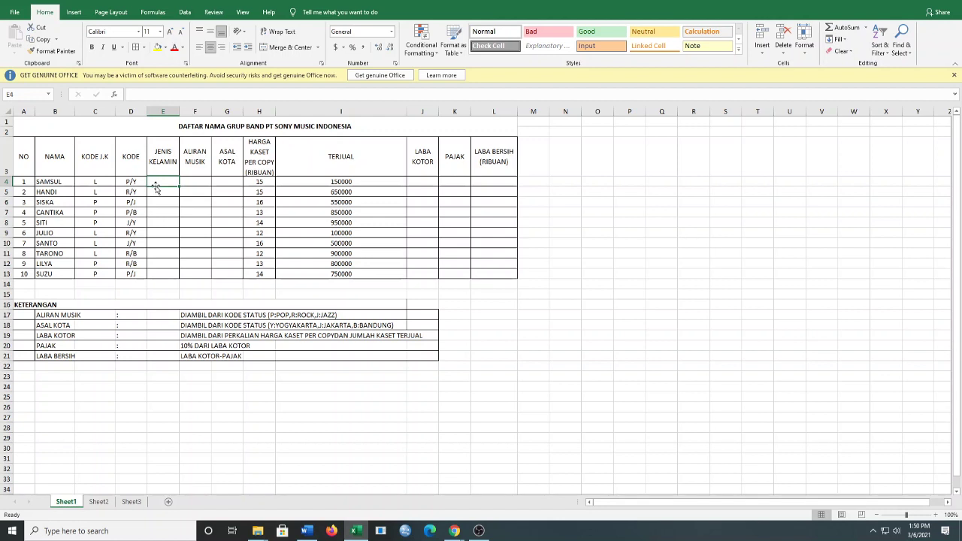
Step: Review the gender codes in C4:C13 and band codes (P/Y, R/Y, P/J, P/B), then select E4
{"action": "left_click_drag", "start_coordinate": [96, 183], "coordinate": [95, 276]}
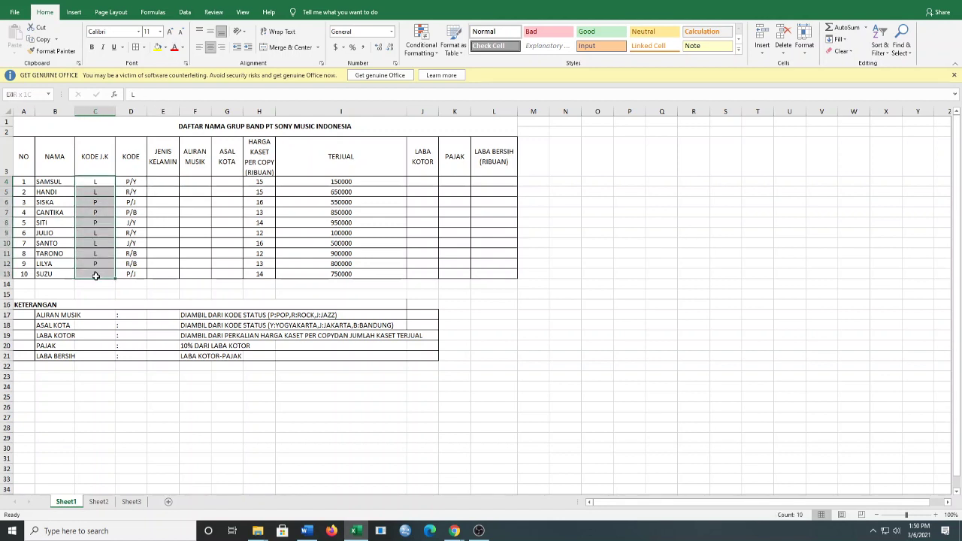
{"action": "left_click", "coordinate": [166, 233]}
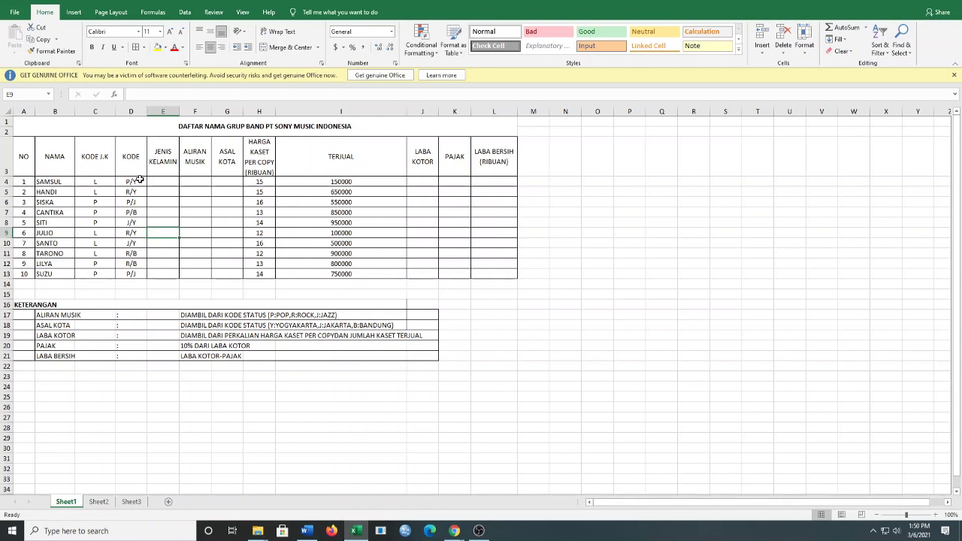
{"action": "mouse_move", "coordinate": [140, 180]}
{"action": "left_mouse_down"}
{"action": "mouse_move", "coordinate": [143, 248]}
{"action": "mouse_move", "coordinate": [135, 167]}
{"action": "mouse_move", "coordinate": [135, 273]}
{"action": "left_mouse_up"}
{"action": "left_click", "coordinate": [135, 165]}
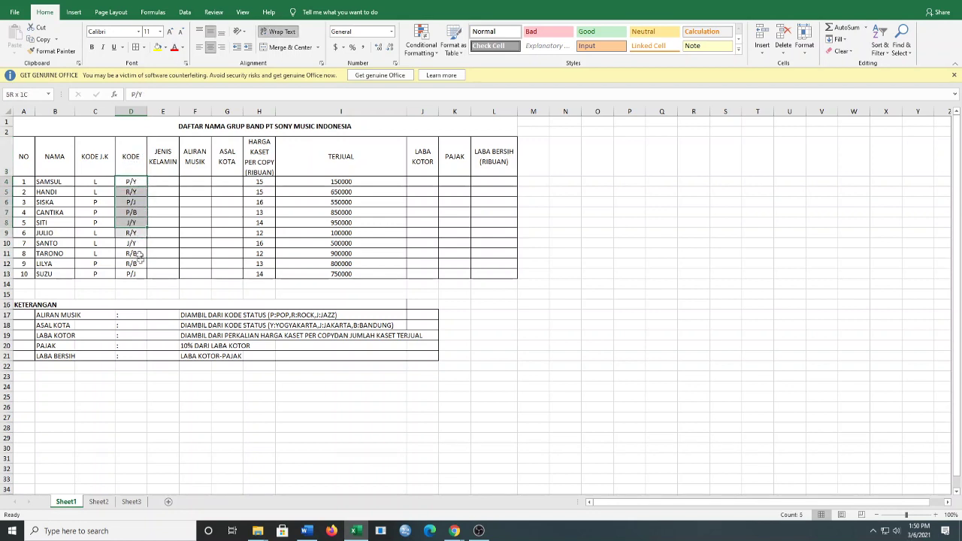
{"action": "left_click", "coordinate": [131, 180]}
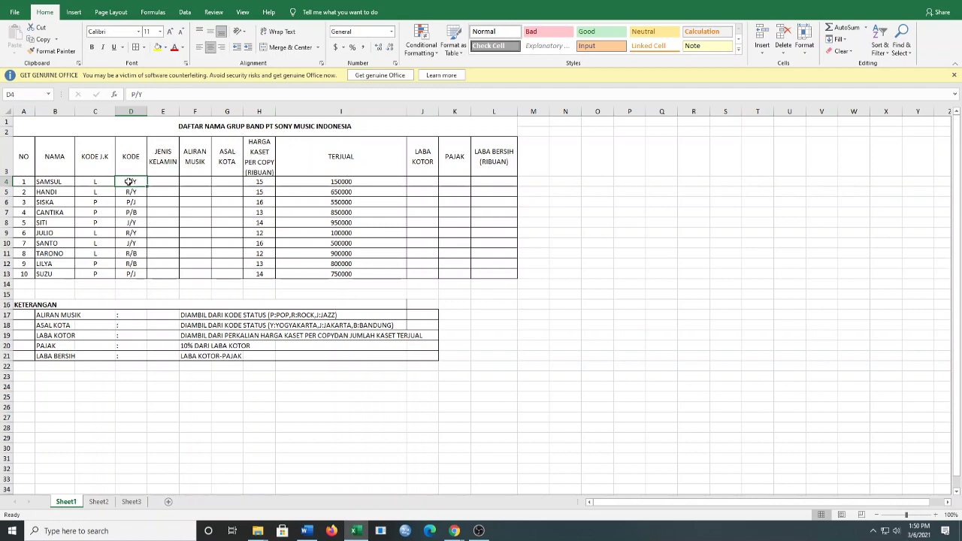
{"action": "left_click", "coordinate": [129, 193]}
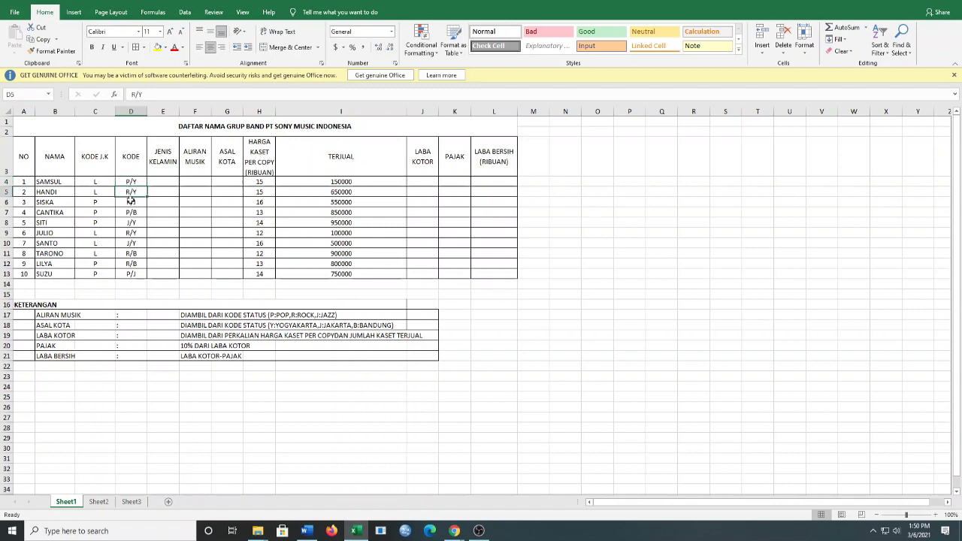
{"action": "left_click", "coordinate": [131, 202]}
{"action": "left_click", "coordinate": [135, 215]}
{"action": "left_click", "coordinate": [140, 187]}
{"action": "left_click", "coordinate": [163, 185]}
{"action": "type", "text": "="}
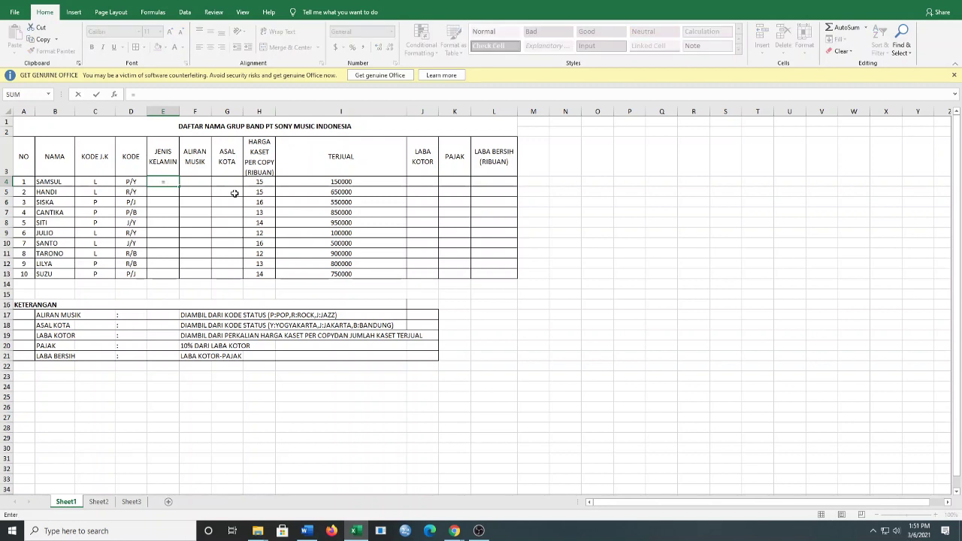
Step: Enter =IF(C4="L";"LAKI-LAKI";"PEREMPUAN") in E4 to label gender from the code
{"action": "type", "text": "if"}
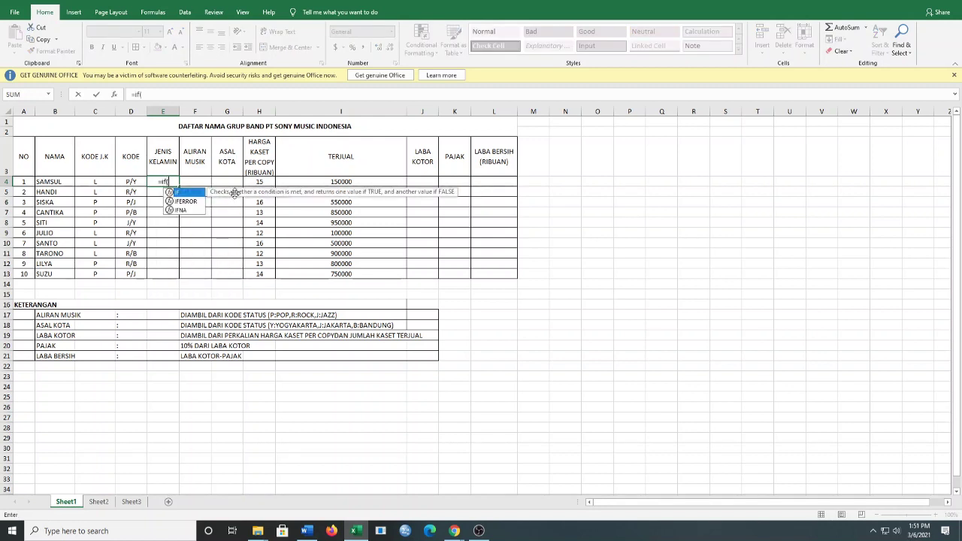
{"action": "type", "text": "("}
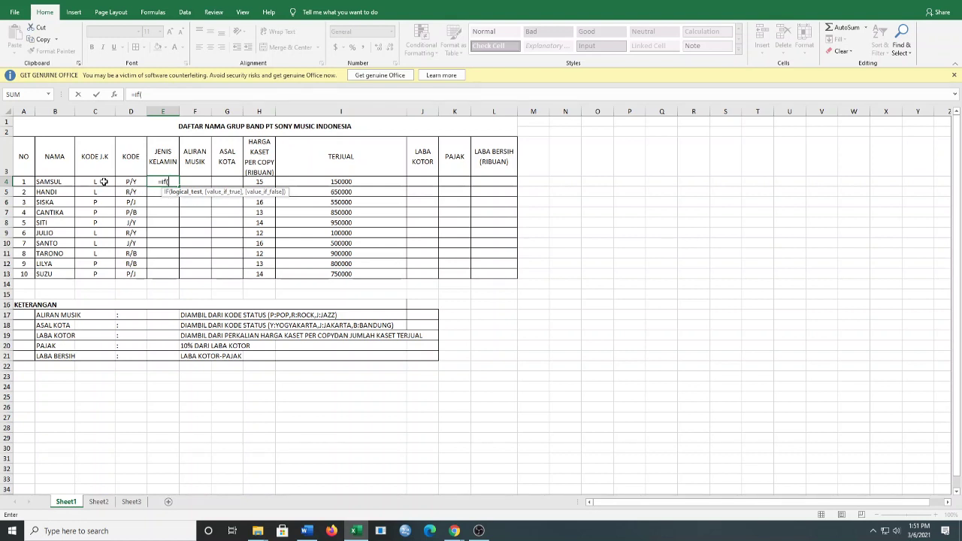
{"action": "left_click", "coordinate": [104, 182]}
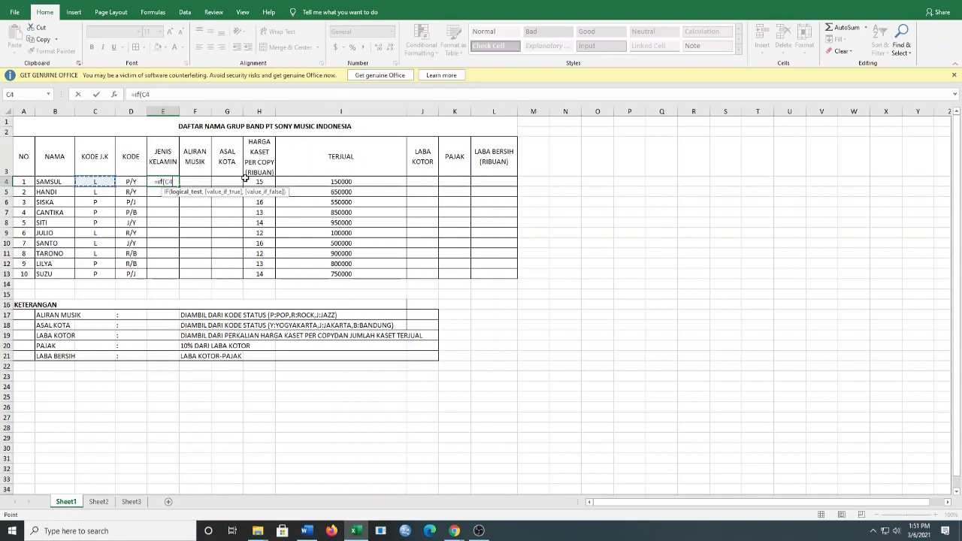
{"action": "type", "text": "="}
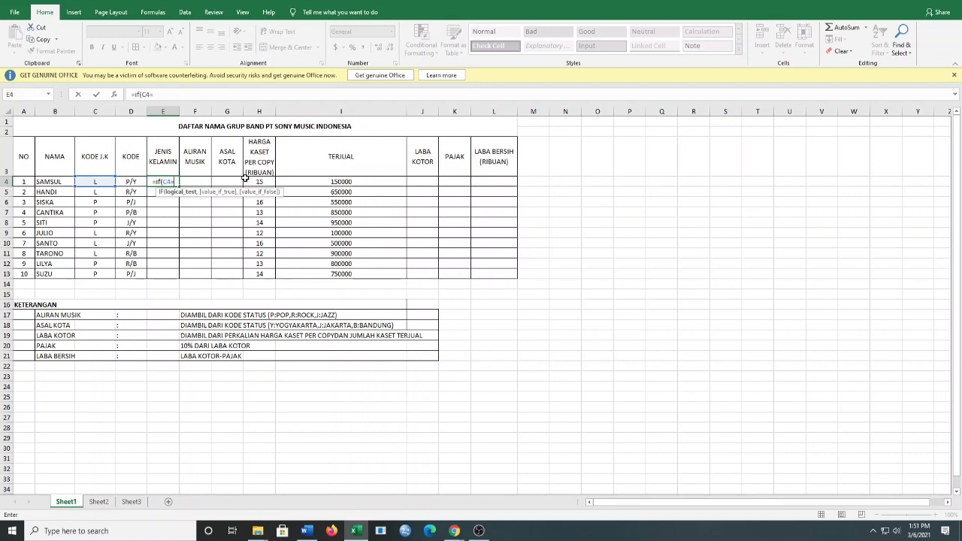
{"action": "type", "text": "\""}
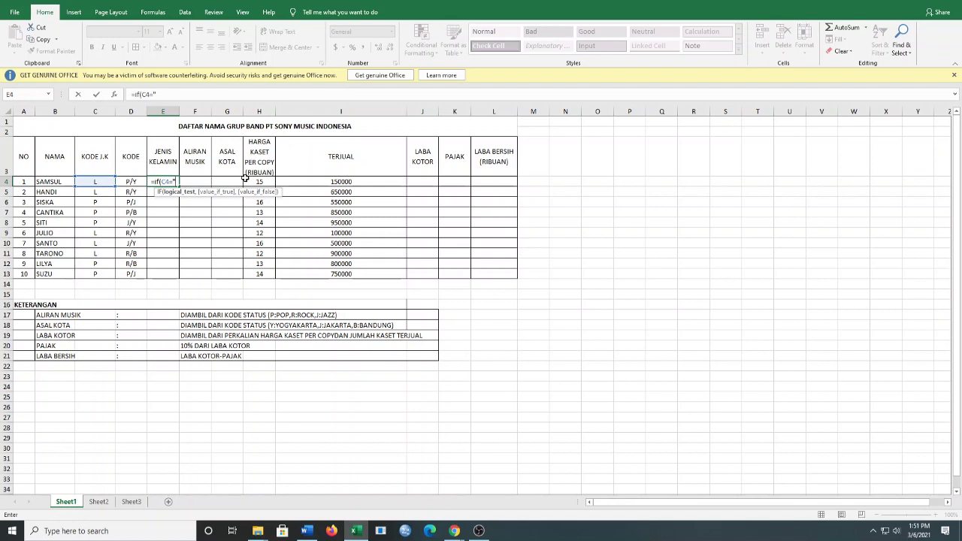
{"action": "type", "text": "l"}
{"action": "key", "text": "BackSpace"}
{"action": "type", "text": "L\""}
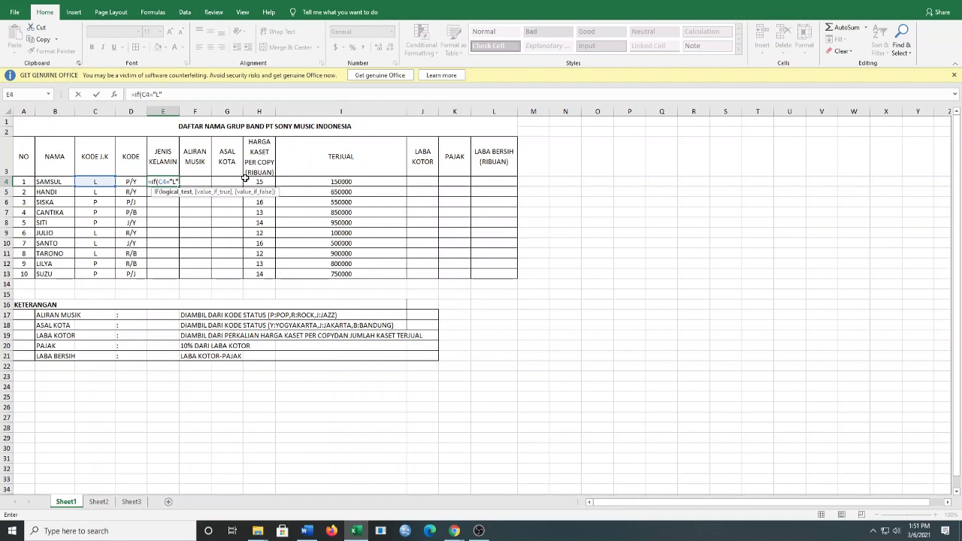
{"action": "type", "text": ";\""}
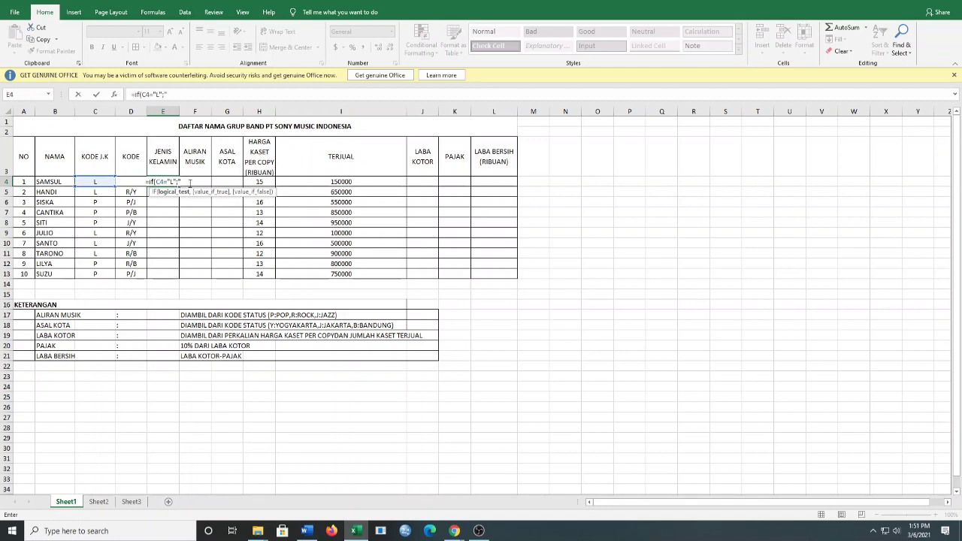
{"action": "type", "text": "LAKI-"}
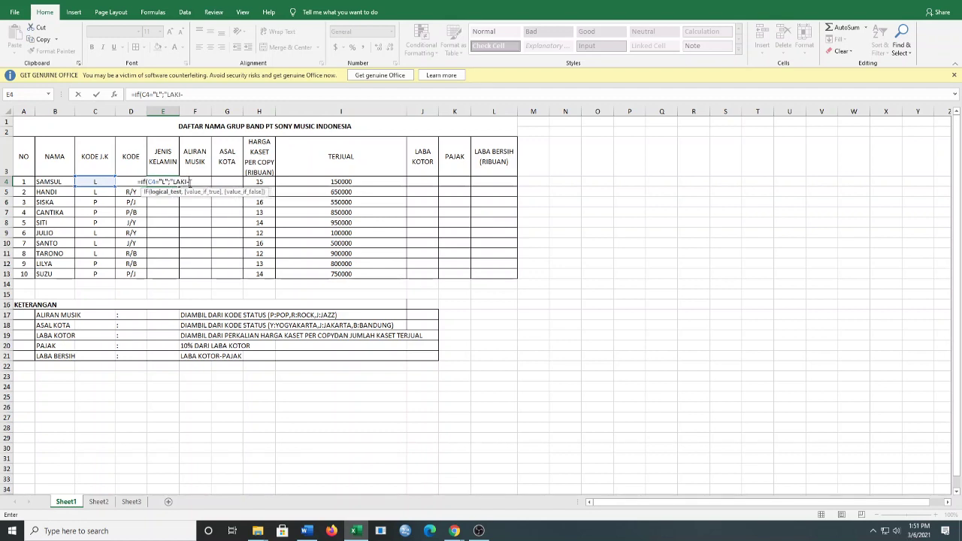
{"action": "type", "text": "LAKI\""}
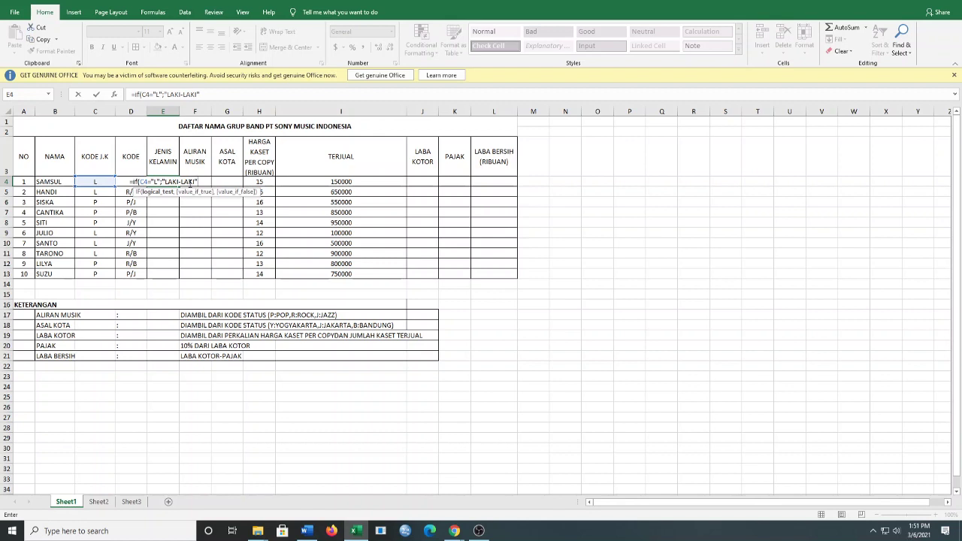
{"action": "type", "text": ";"}
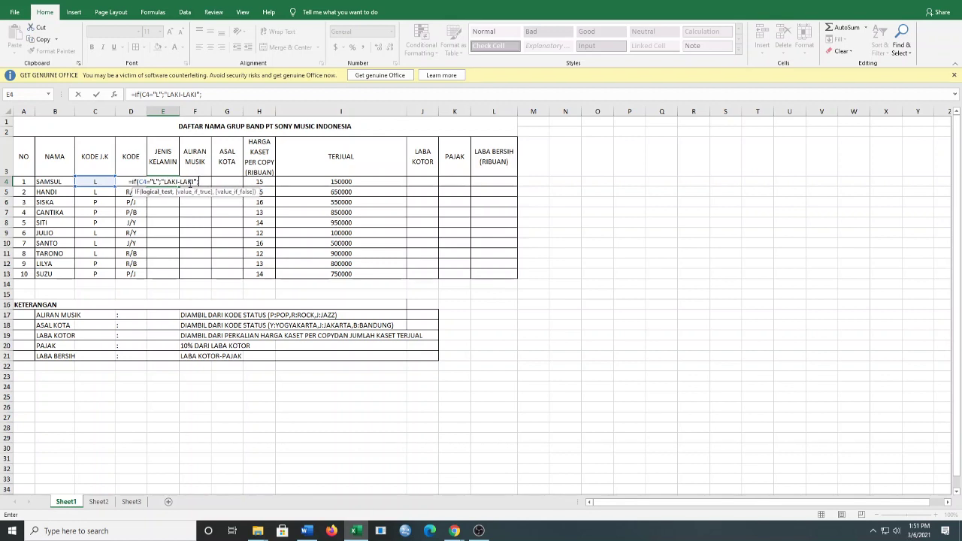
{"action": "type", "text": "\"PERE"}
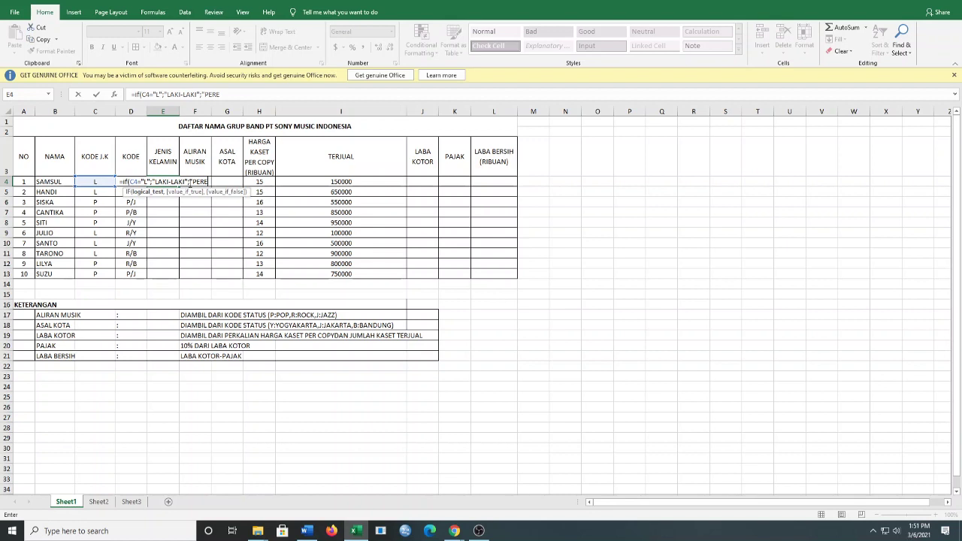
{"action": "type", "text": "MPUAN"}
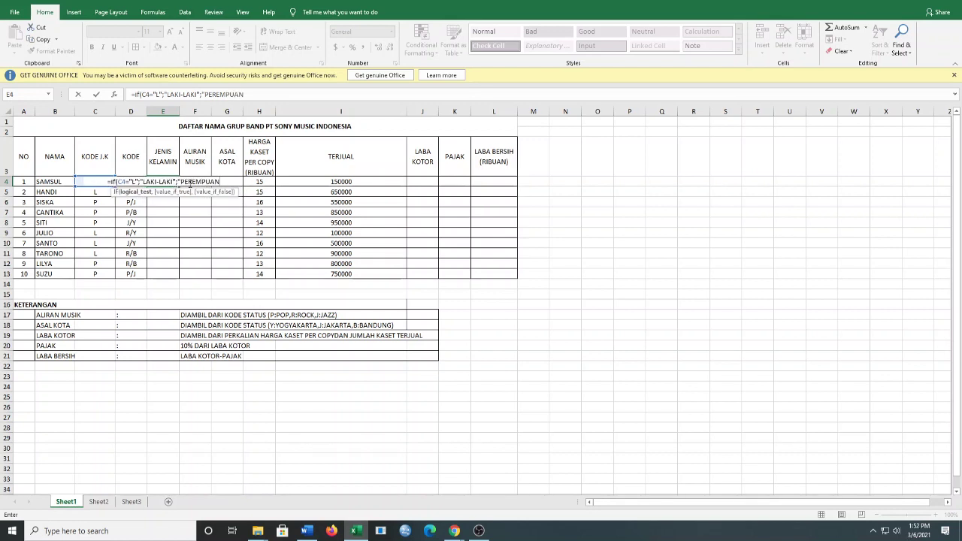
{"action": "type", "text": "\""}
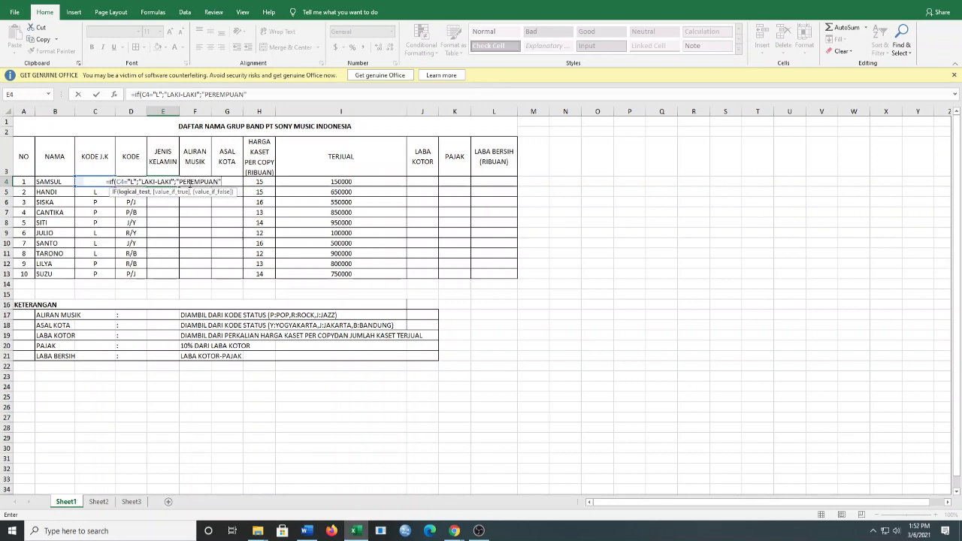
{"action": "type", "text": ")"}
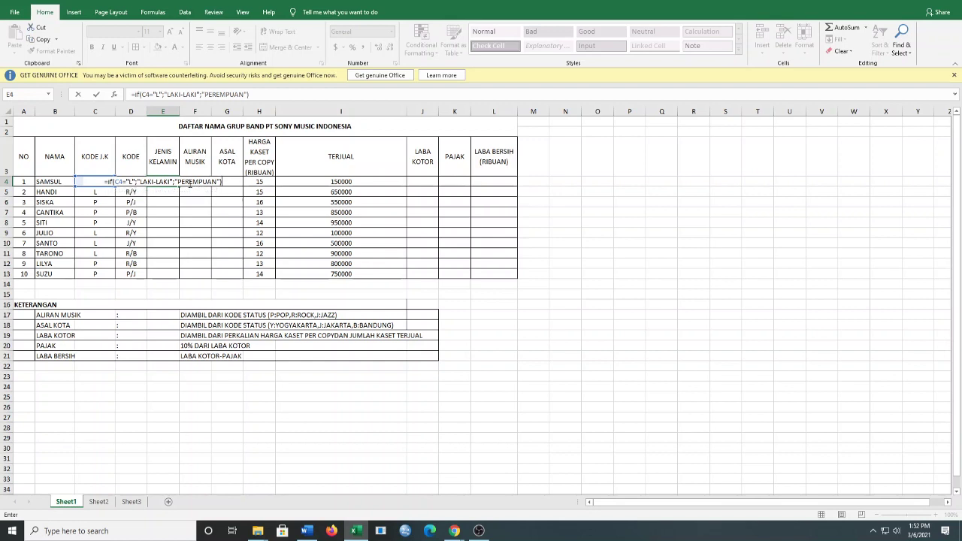
{"action": "key", "text": "Return"}
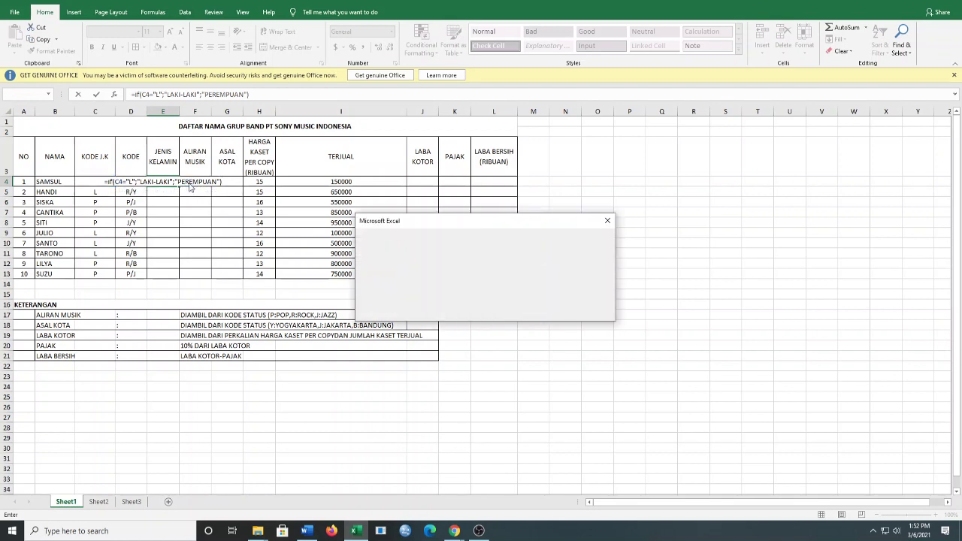
Step: Dismiss the error message and resume editing E4's formula in the formula bar
{"action": "key", "text": "Return"}
{"action": "left_click", "coordinate": [269, 95]}
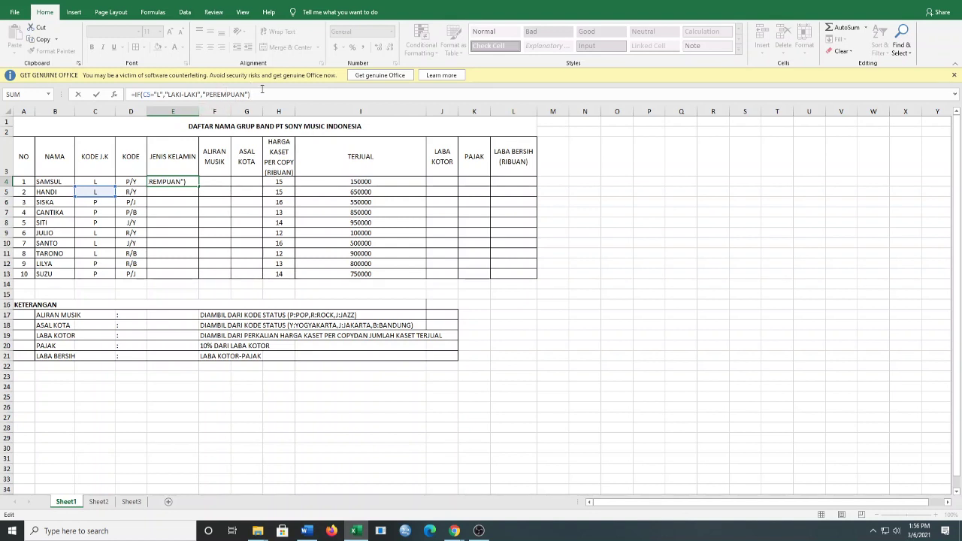
Step: Confirm E4's corrected gender formula and fill it down through E13
{"action": "key", "text": "Return"}
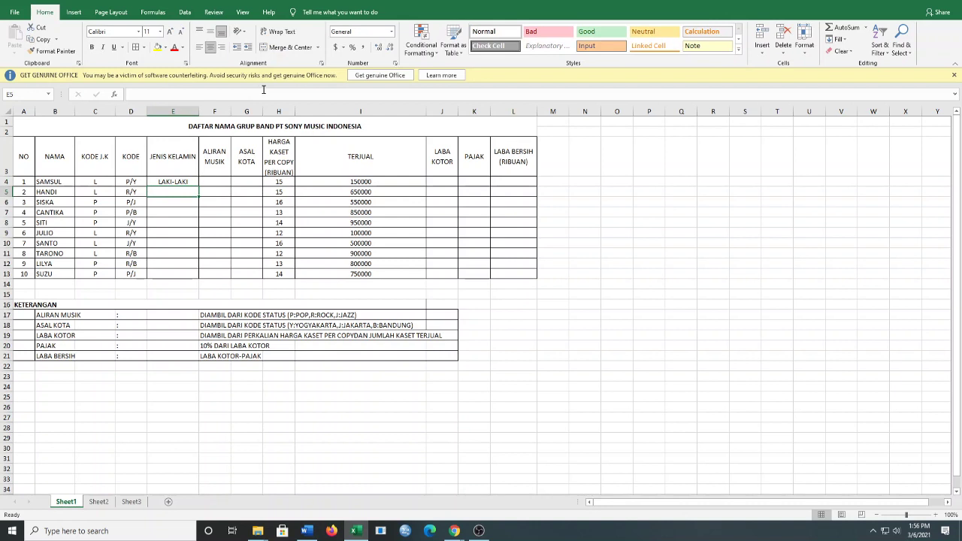
{"action": "left_click", "coordinate": [194, 182]}
{"action": "left_click_drag", "start_coordinate": [198, 187], "coordinate": [200, 274]}
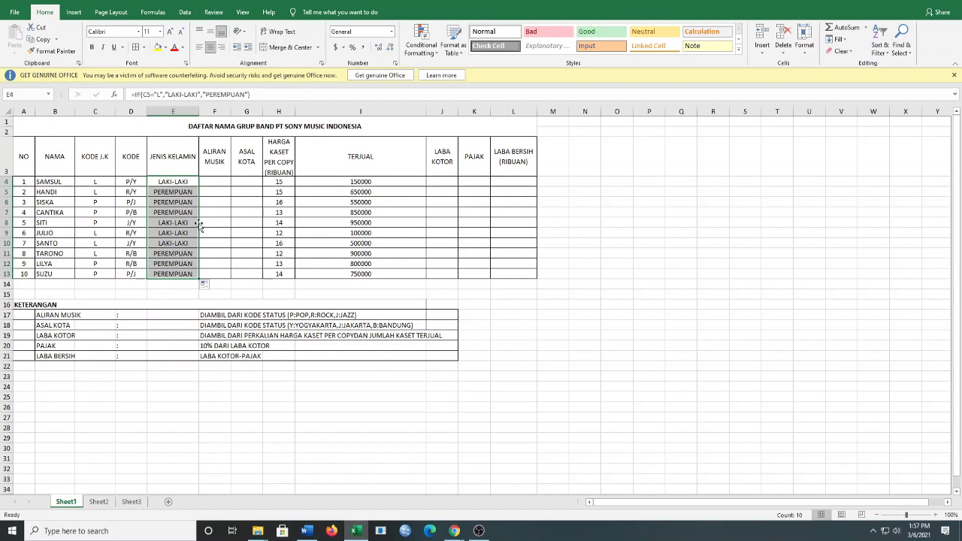
Step: Review the band codes in D4:D13 against the ALIRAN MUSIK header, ending on F4
{"action": "left_click", "coordinate": [215, 185]}
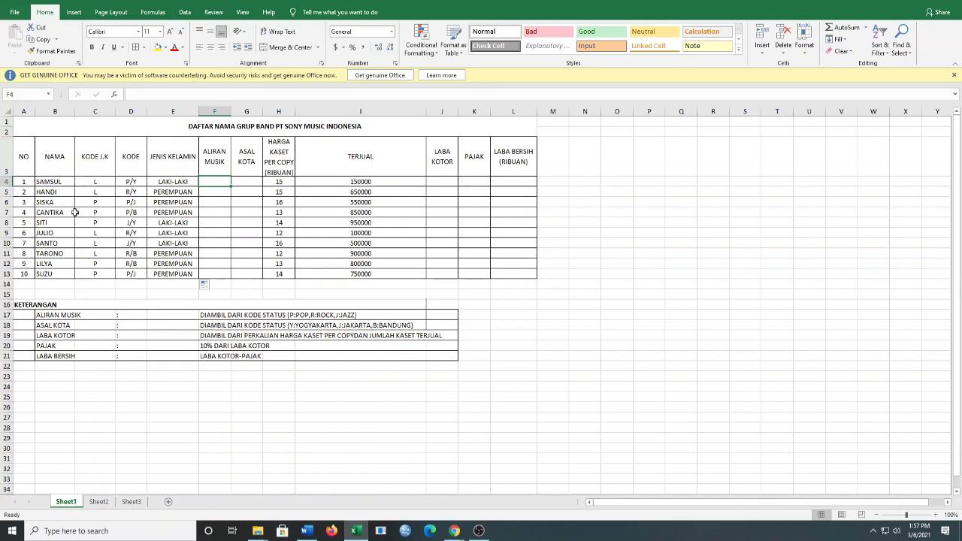
{"action": "left_click", "coordinate": [134, 183]}
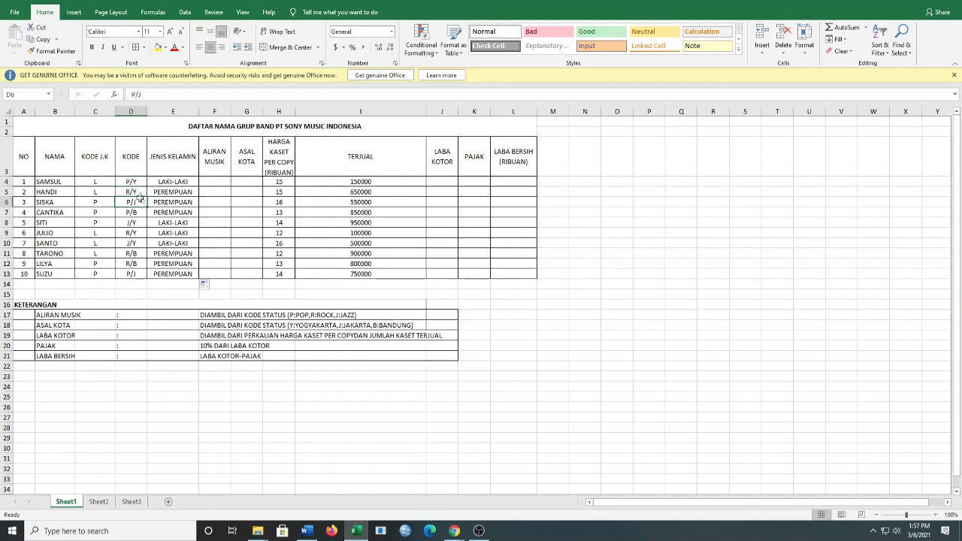
{"action": "left_click", "coordinate": [210, 170]}
{"action": "left_click", "coordinate": [139, 192]}
{"action": "left_click", "coordinate": [135, 233]}
{"action": "left_click", "coordinate": [139, 194]}
{"action": "left_click", "coordinate": [131, 213]}
{"action": "left_click", "coordinate": [135, 242]}
{"action": "left_click", "coordinate": [135, 262]}
{"action": "left_click", "coordinate": [136, 272]}
{"action": "left_click", "coordinate": [137, 185]}
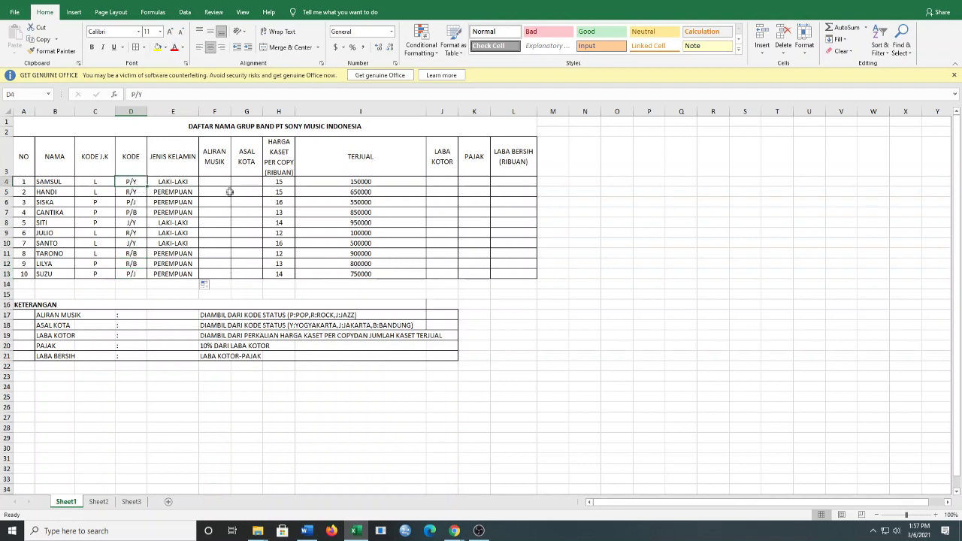
{"action": "left_click", "coordinate": [218, 184]}
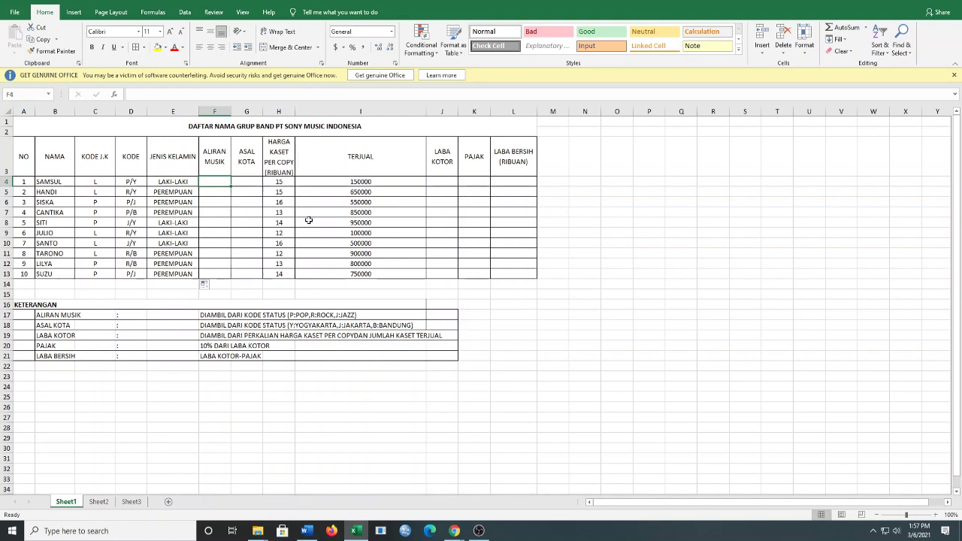
Step: Start F4's formula as =IF(LEFT(D4,1)="P", and dismiss the parenthesis error
{"action": "type", "text": "=I"}
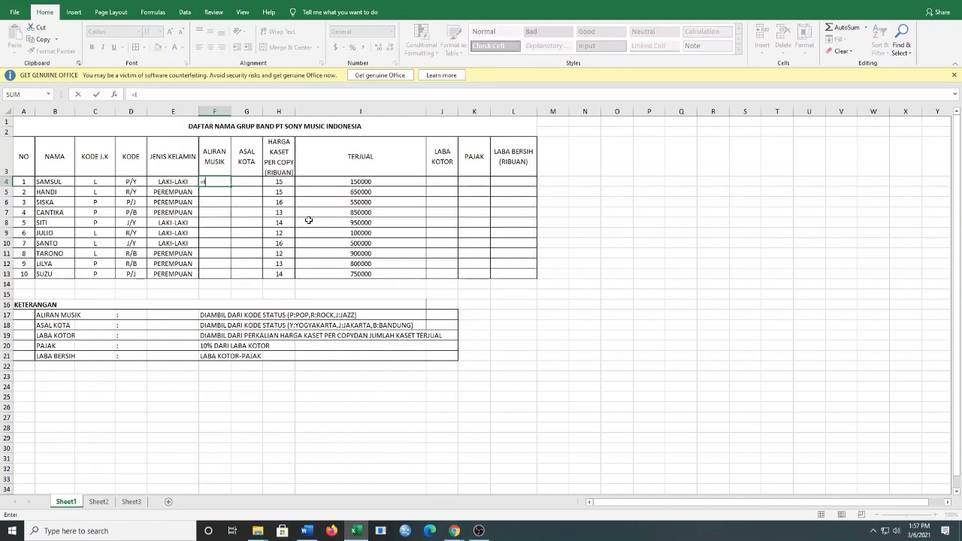
{"action": "type", "text": "F"}
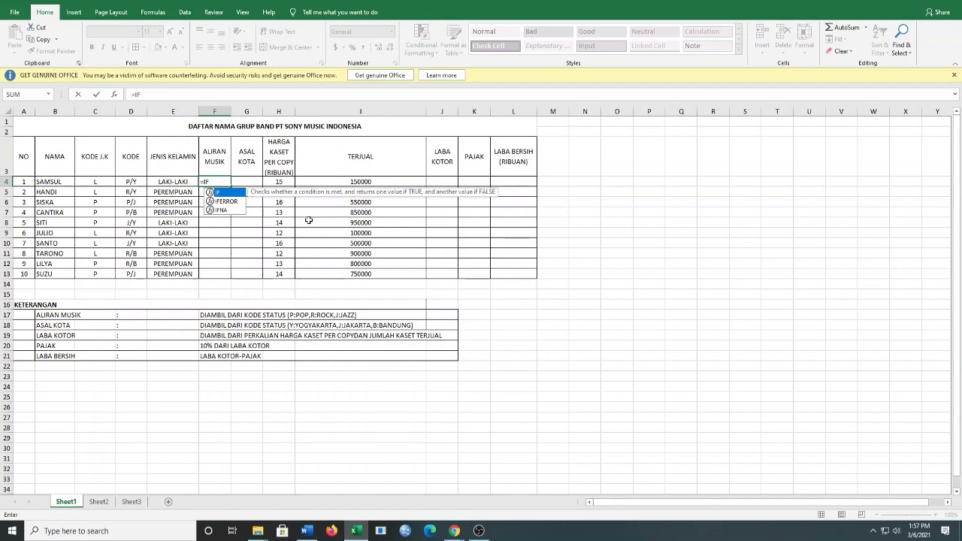
{"action": "type", "text": "("}
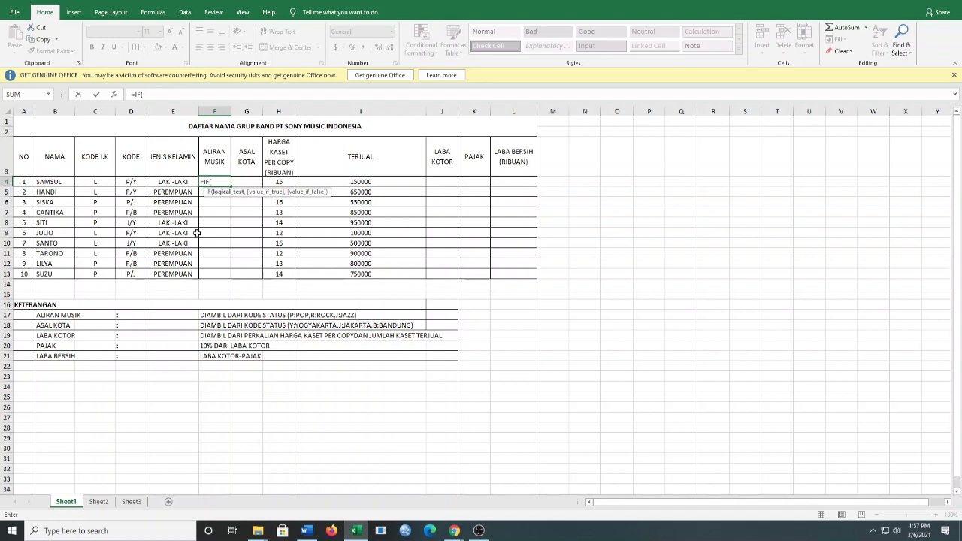
{"action": "type", "text": "LEFT"}
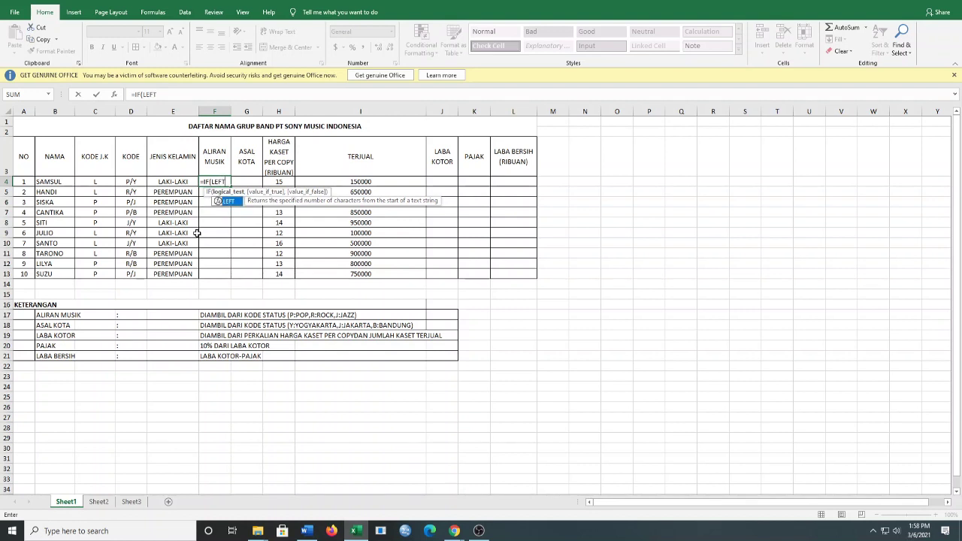
{"action": "type", "text": "("}
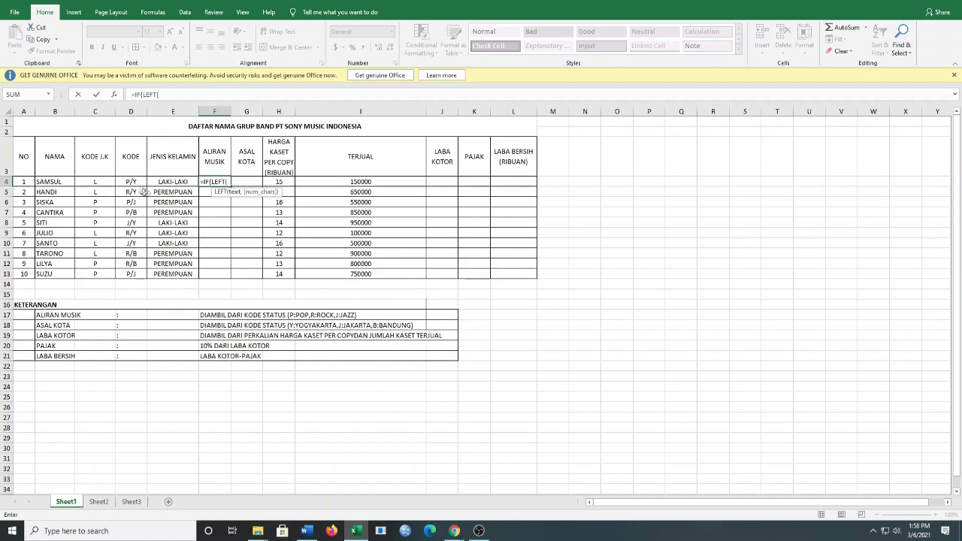
{"action": "left_click", "coordinate": [136, 182]}
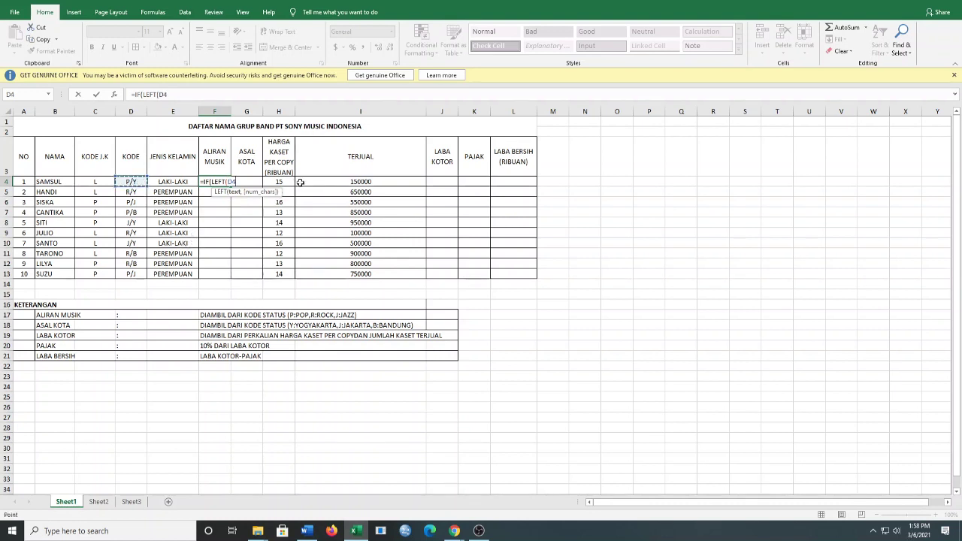
{"action": "type", "text": ",1"}
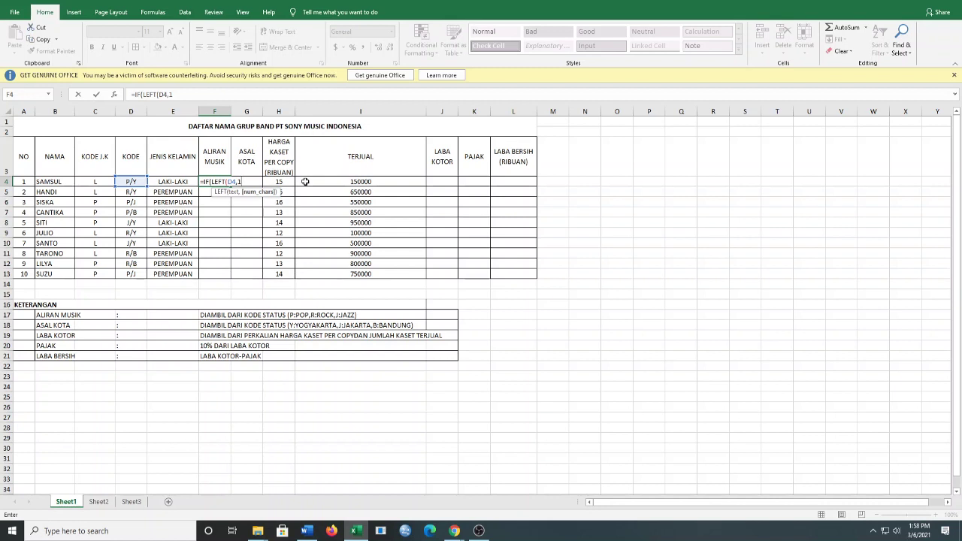
{"action": "type", "text": ")"}
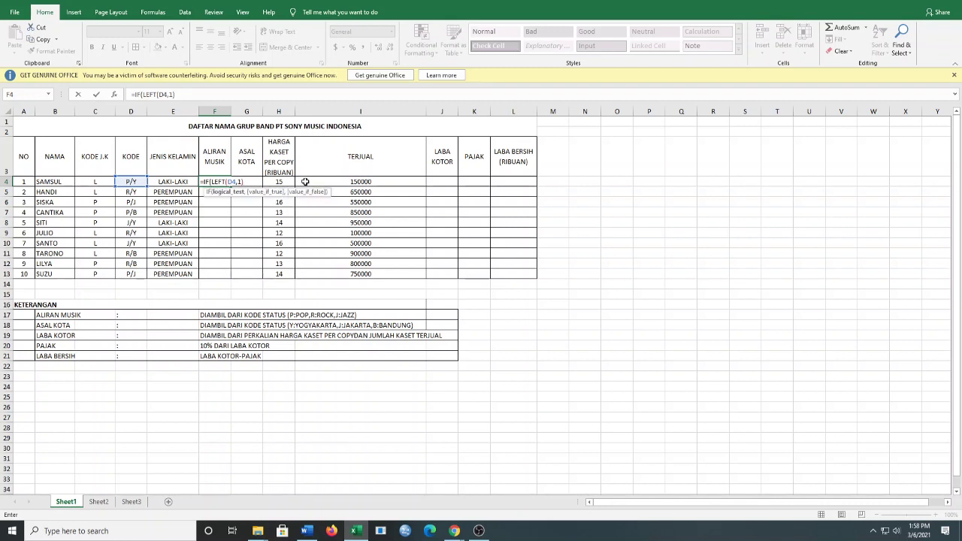
{"action": "type", "text": "=\"POP"}
{"action": "type", "text": "\""}
{"action": "type", "text": ","}
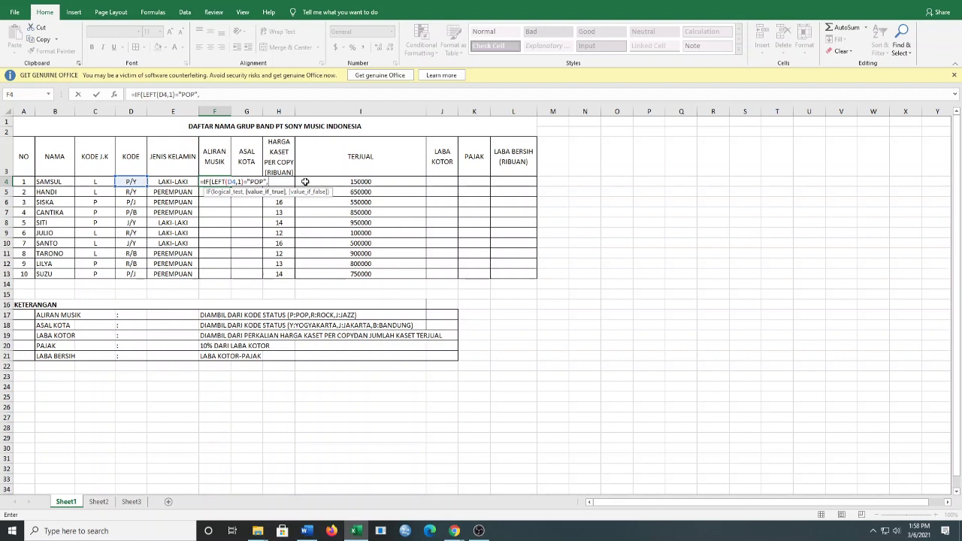
{"action": "key", "text": "BackSpace"}
{"action": "key", "text": "BackSpace"}
{"action": "key", "text": "BackSpace"}
{"action": "key", "text": "BackSpace"}
{"action": "type", "text": "\""}
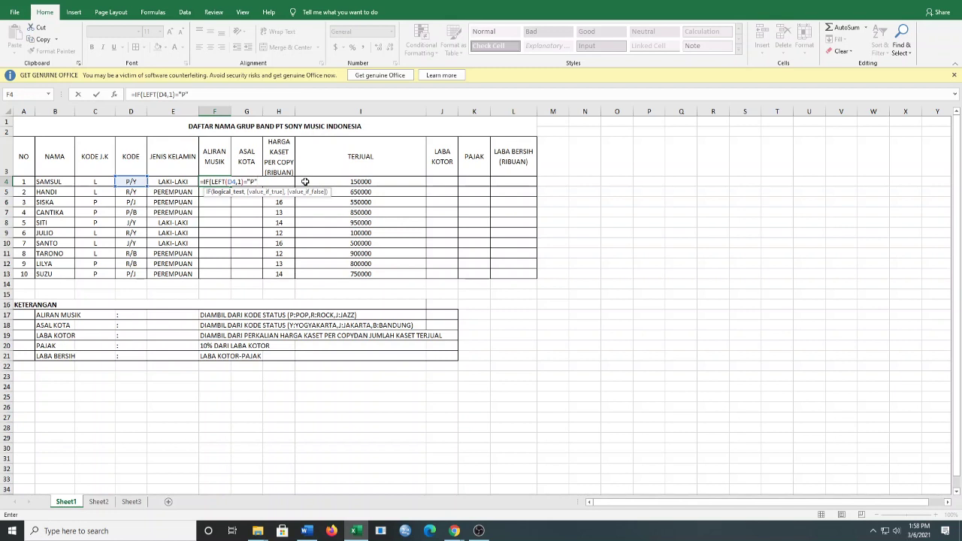
{"action": "type", "text": ","}
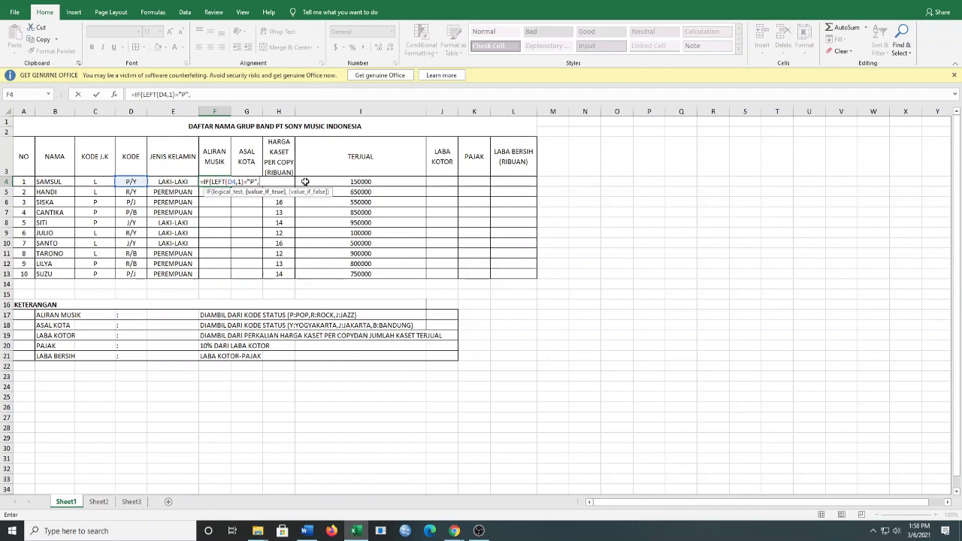
{"action": "key", "text": "Return"}
{"action": "left_click", "coordinate": [486, 287]}
Step: Complete F4 with "POP",IF(LEFT(D4,1)="R","ROCK","JAZZ")) and commit it
{"action": "type", "text": "\""}
{"action": "type", "text": "PO"}
{"action": "type", "text": "P\","}
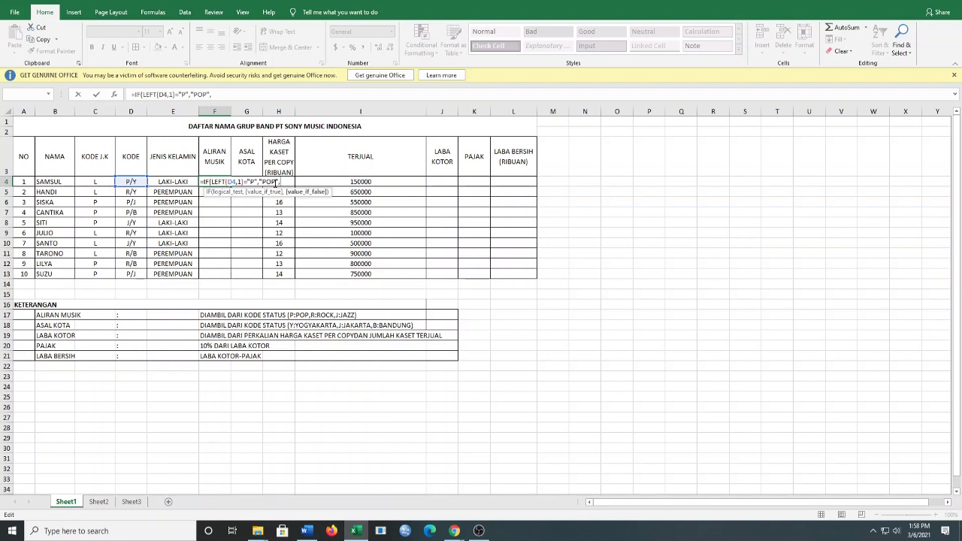
{"action": "type", "text": "IF"}
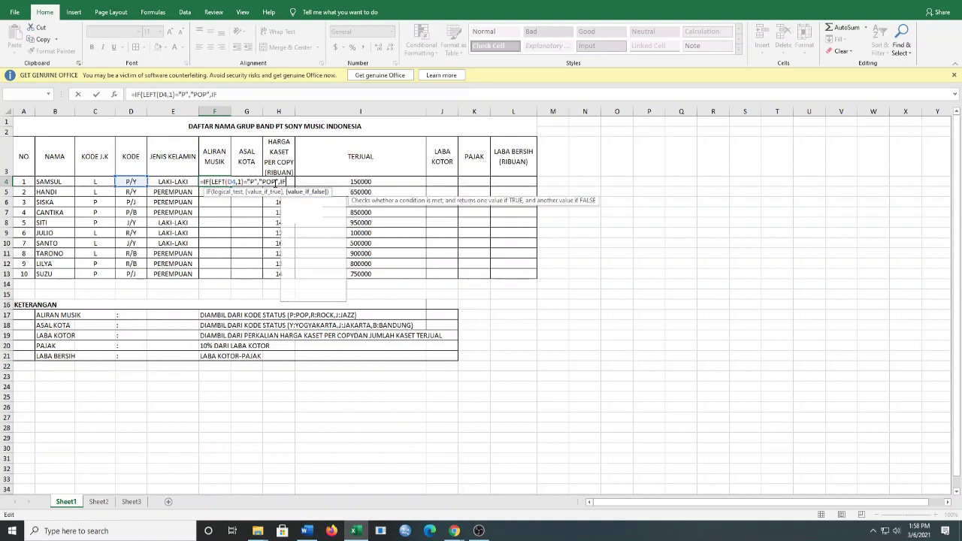
{"action": "type", "text": "(LEFT"}
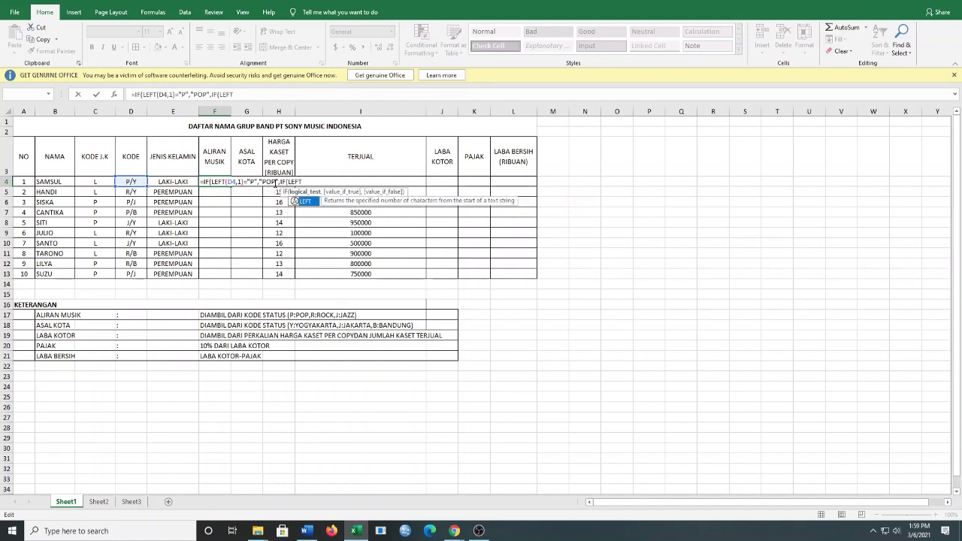
{"action": "type", "text": "("}
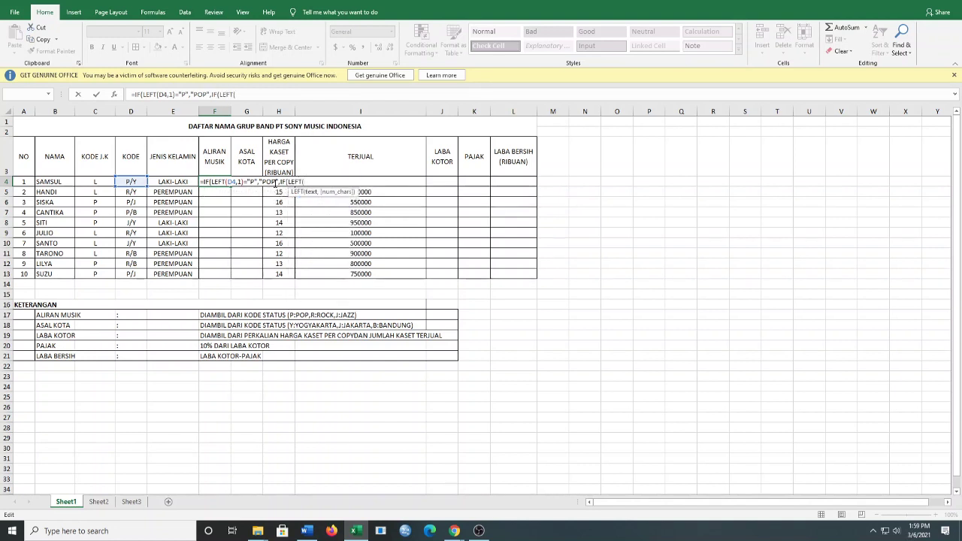
{"action": "left_click", "coordinate": [130, 182]}
{"action": "type", "text": ",1"}
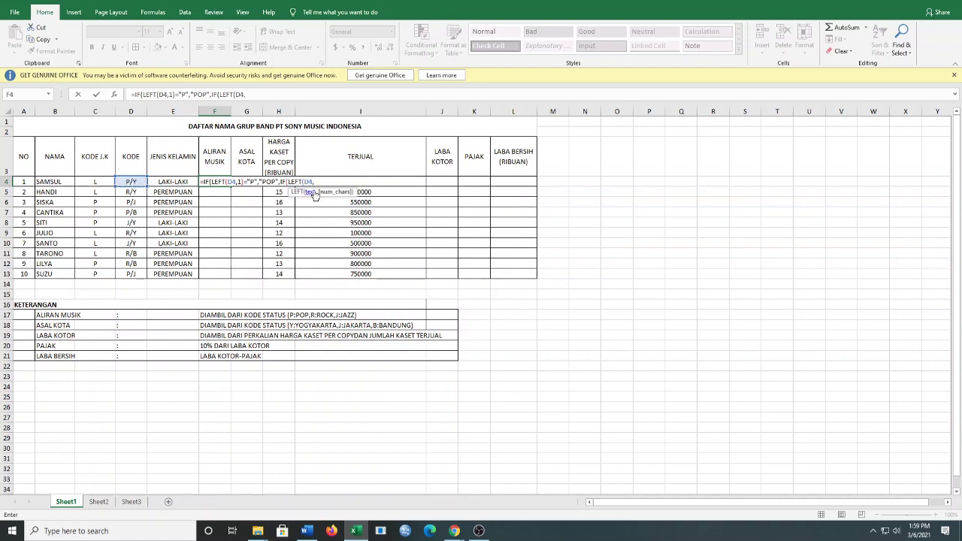
{"action": "type", "text": ")="}
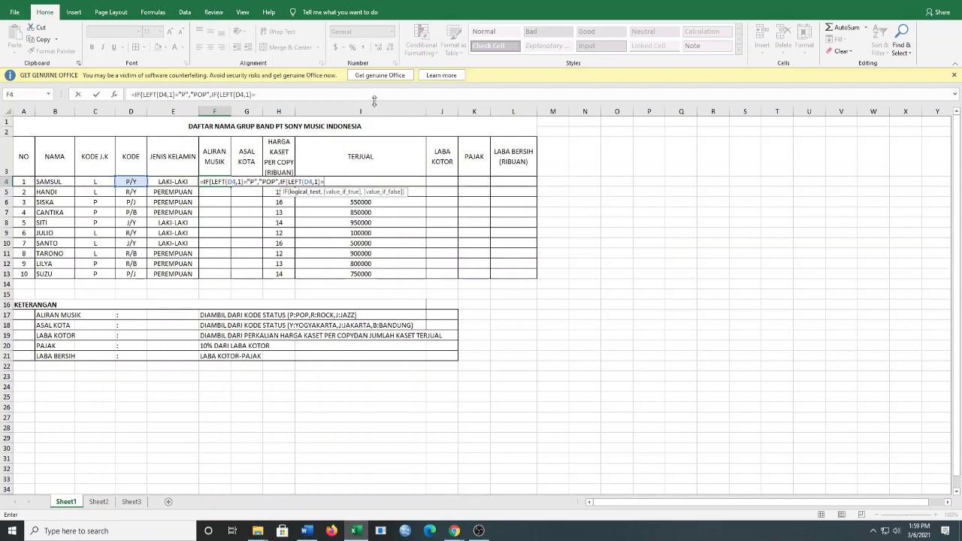
{"action": "type", "text": "\"R\""}
{"action": "type", "text": ",\""}
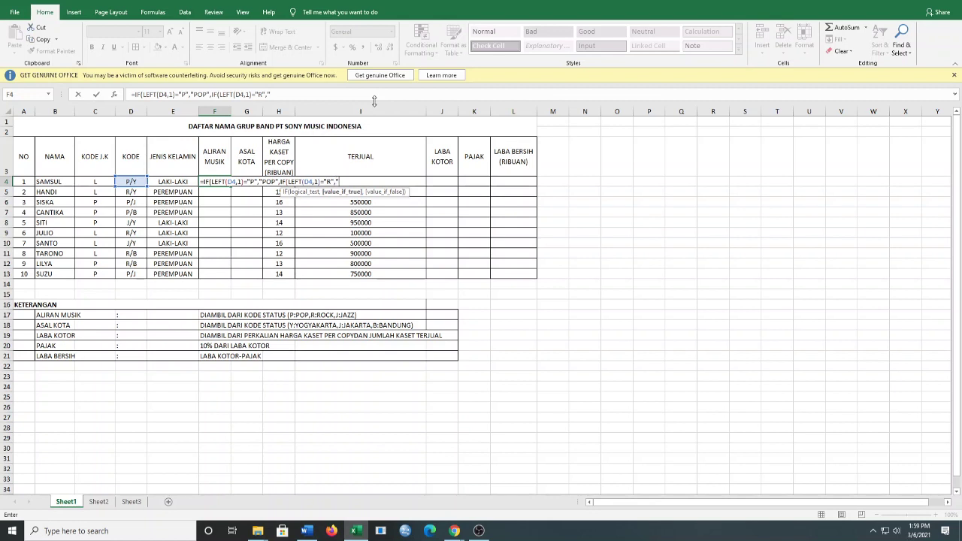
{"action": "type", "text": "ROC"}
{"action": "type", "text": "K"}
{"action": "type", "text": "\",\""}
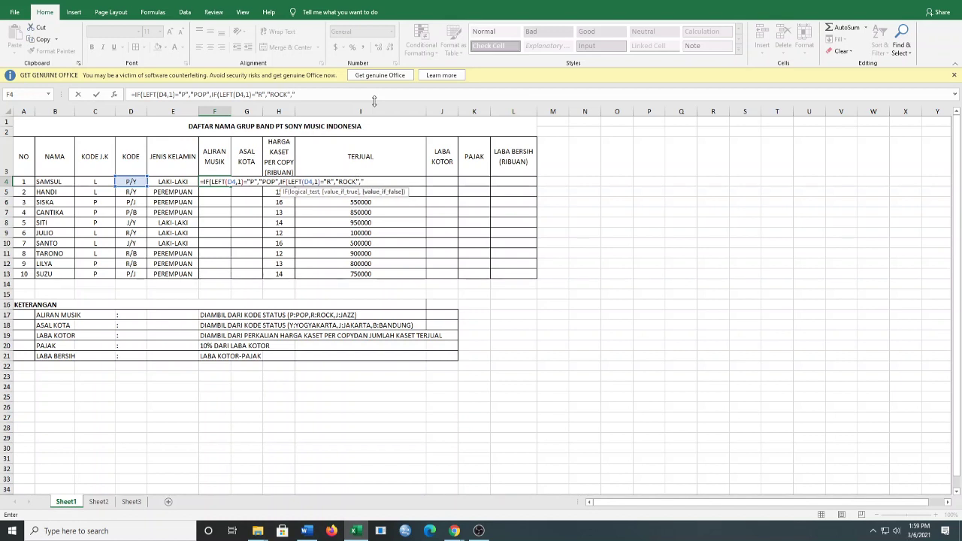
{"action": "type", "text": "JAZZ"}
{"action": "type", "text": "\""}
{"action": "type", "text": "))"}
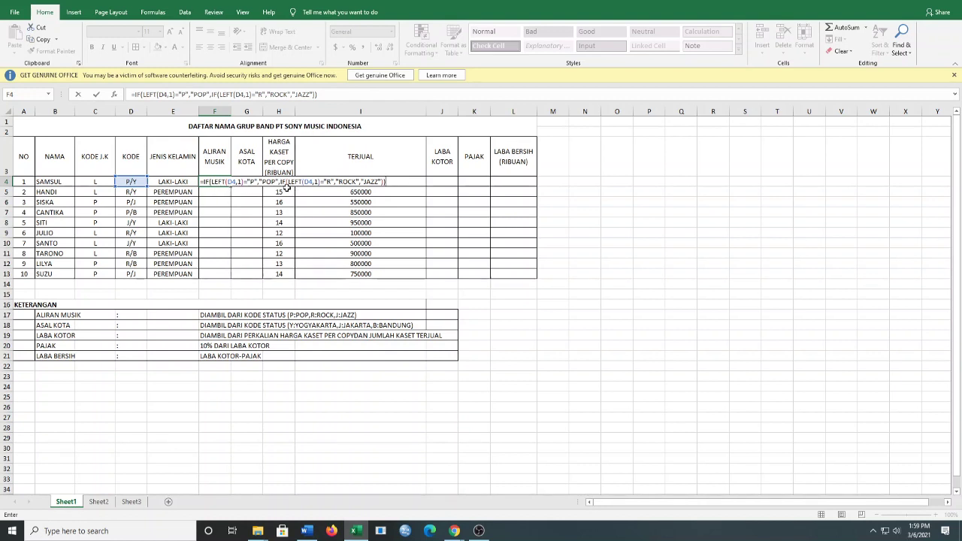
{"action": "left_click", "coordinate": [390, 181]}
{"action": "key", "text": "Return"}
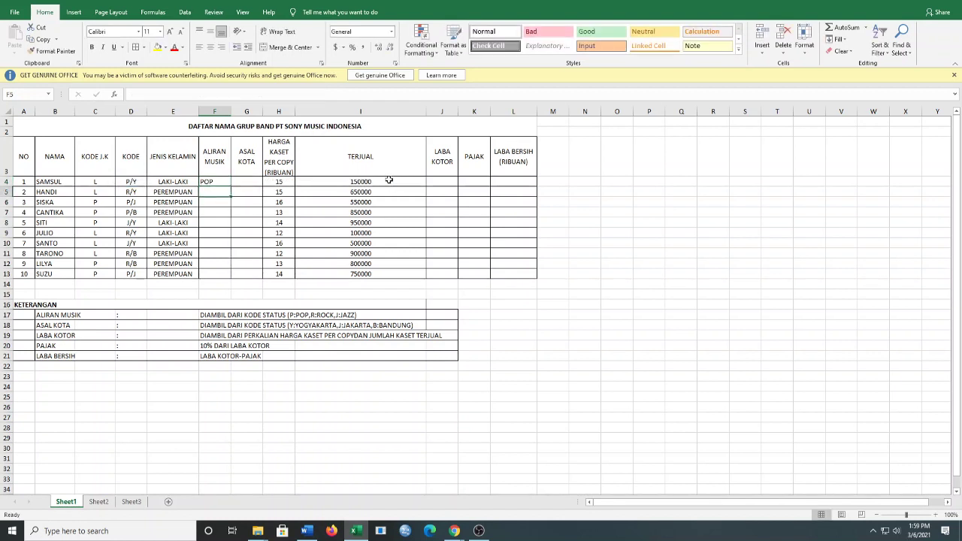
Step: Copy F4's POP/ROCK/JAZZ formula down through F13 for all ten members
{"action": "left_click", "coordinate": [218, 183]}
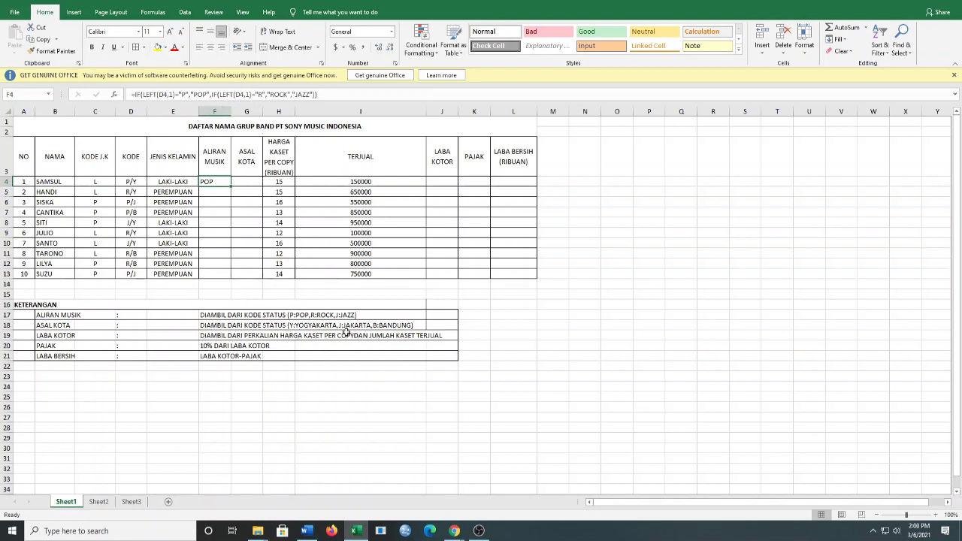
{"action": "left_click_drag", "start_coordinate": [230, 186], "coordinate": [230, 276]}
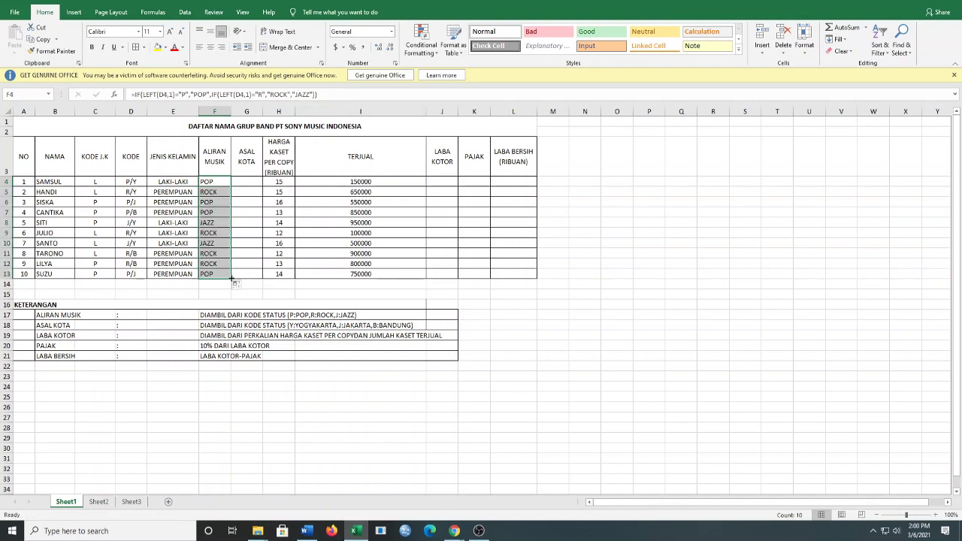
{"action": "left_click", "coordinate": [242, 181]}
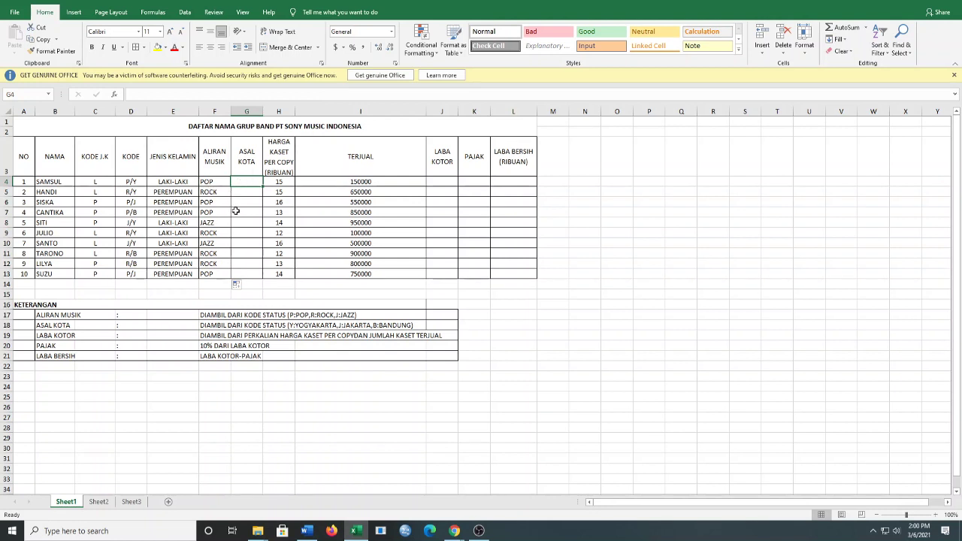
Step: AutoFit column G so the ASAL KOTA header fits
{"action": "key", "text": "Up"}
{"action": "key", "text": "alt+h"}
{"action": "key", "text": "o"}
{"action": "key", "text": "i"}
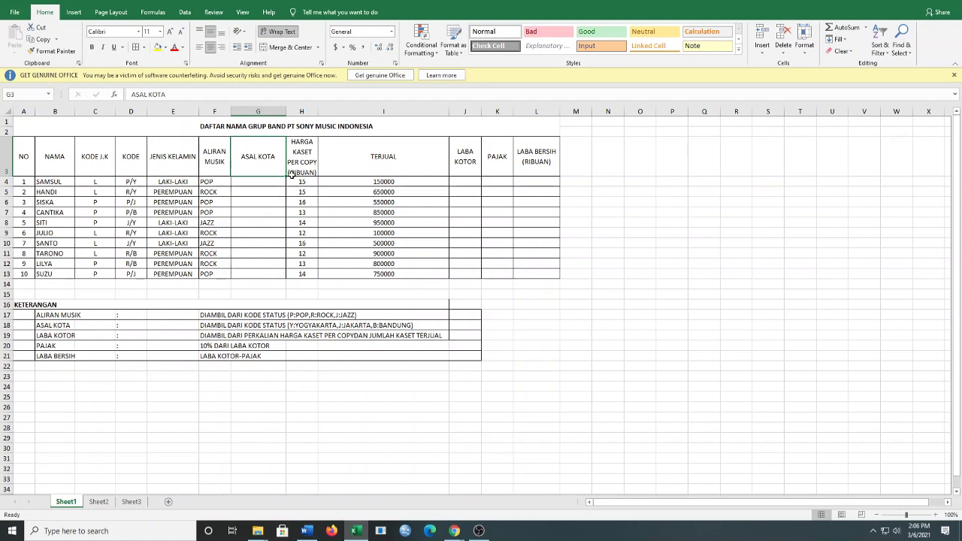
{"action": "left_click", "coordinate": [217, 167]}
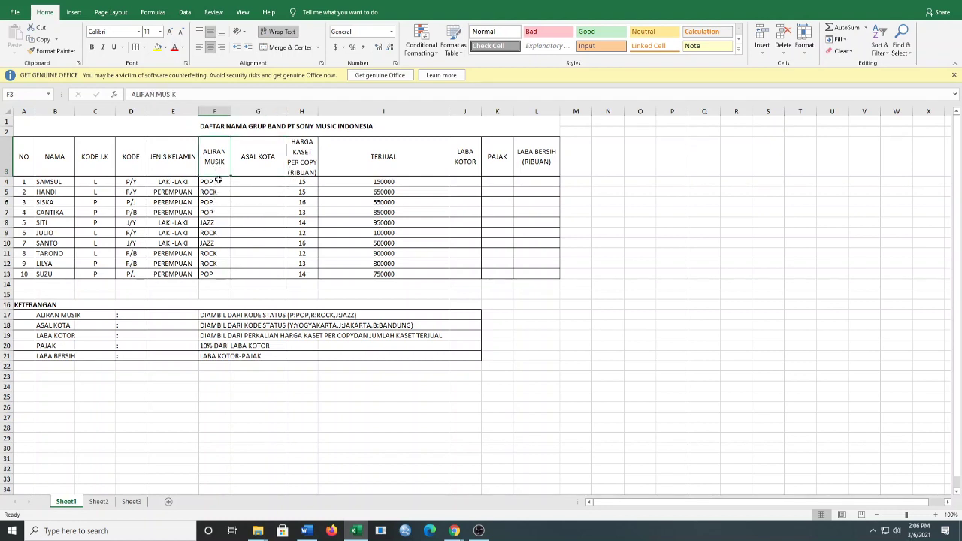
{"action": "left_click", "coordinate": [218, 181]}
{"action": "left_click", "coordinate": [253, 161]}
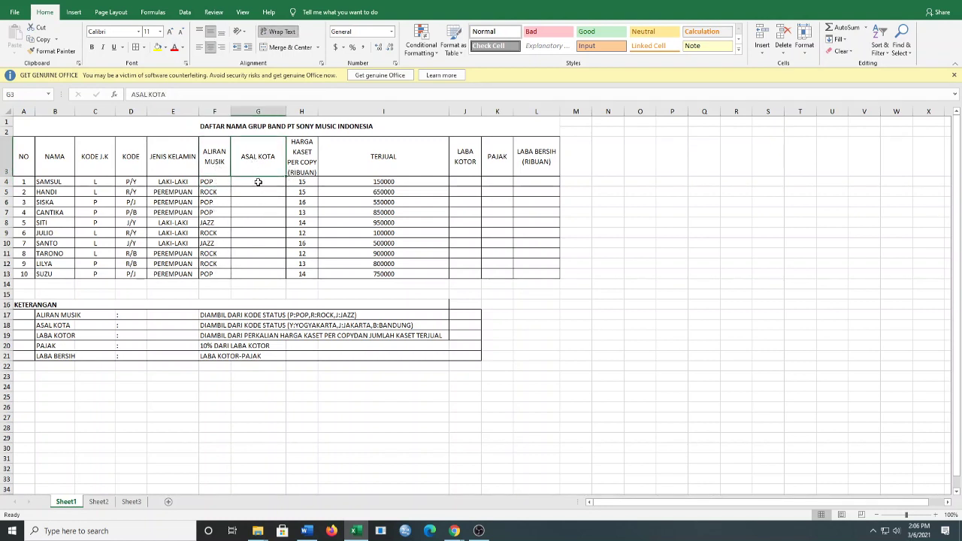
Step: In G4 begin =IF(RIGHT(D4,1)="Y","YOGAKARTA",IF for the city name
{"action": "left_click", "coordinate": [261, 183]}
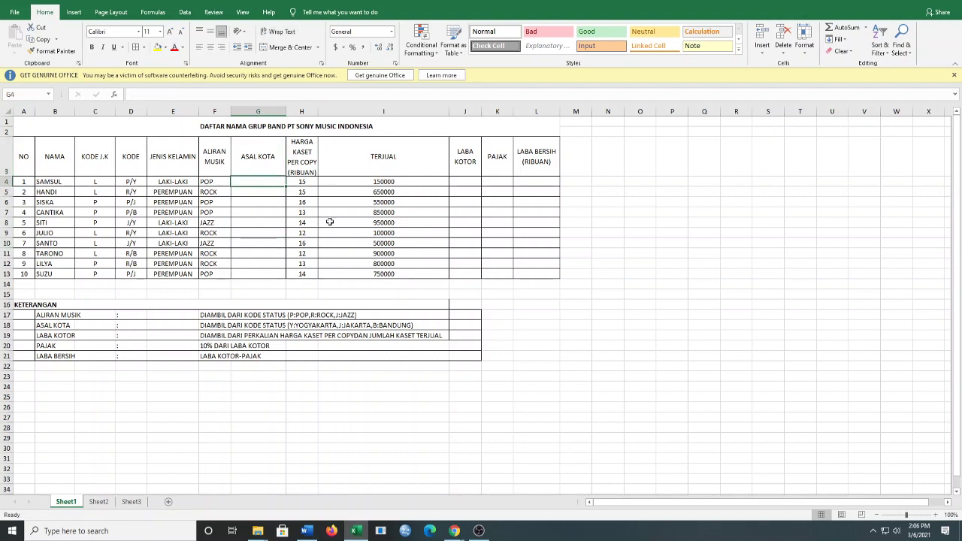
{"action": "type", "text": "="}
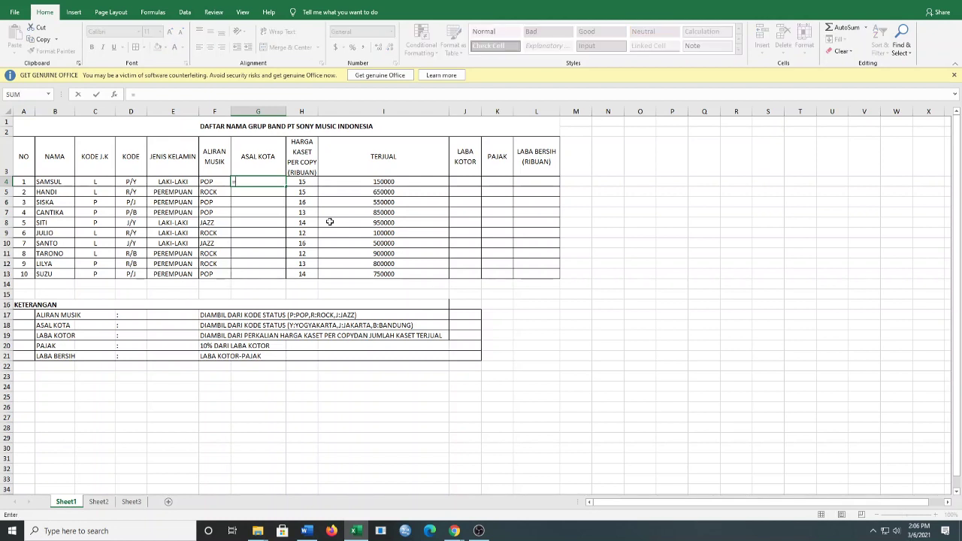
{"action": "type", "text": "IF"}
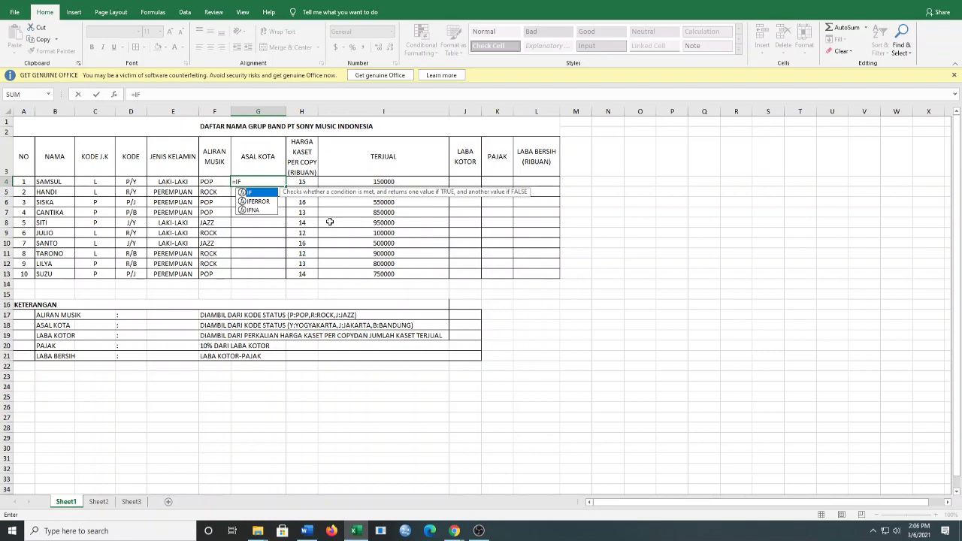
{"action": "type", "text": "("}
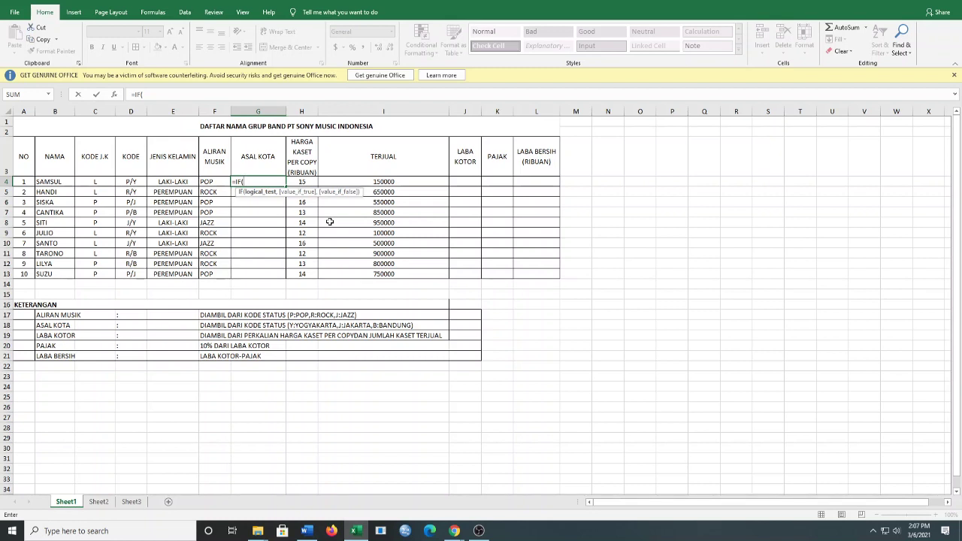
{"action": "type", "text": "RIGHT"}
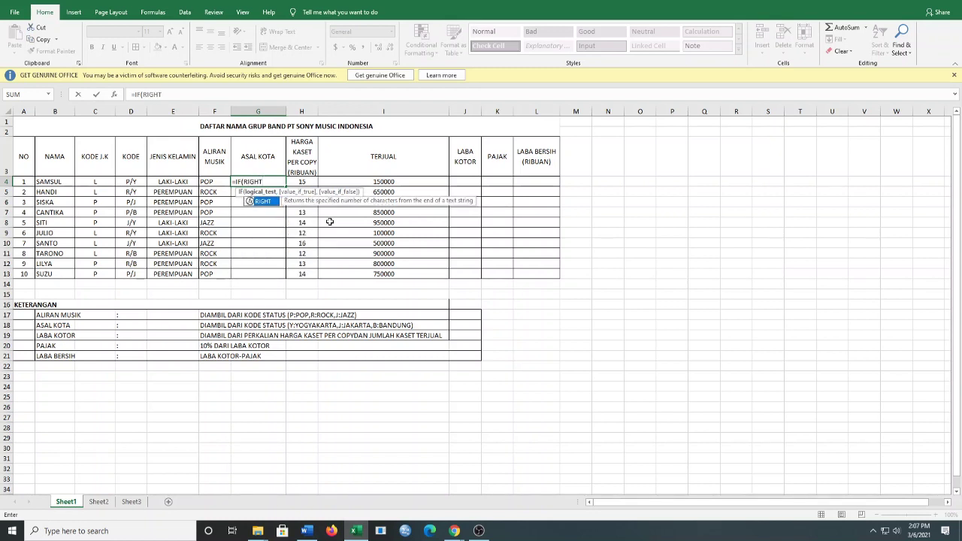
{"action": "type", "text": "("}
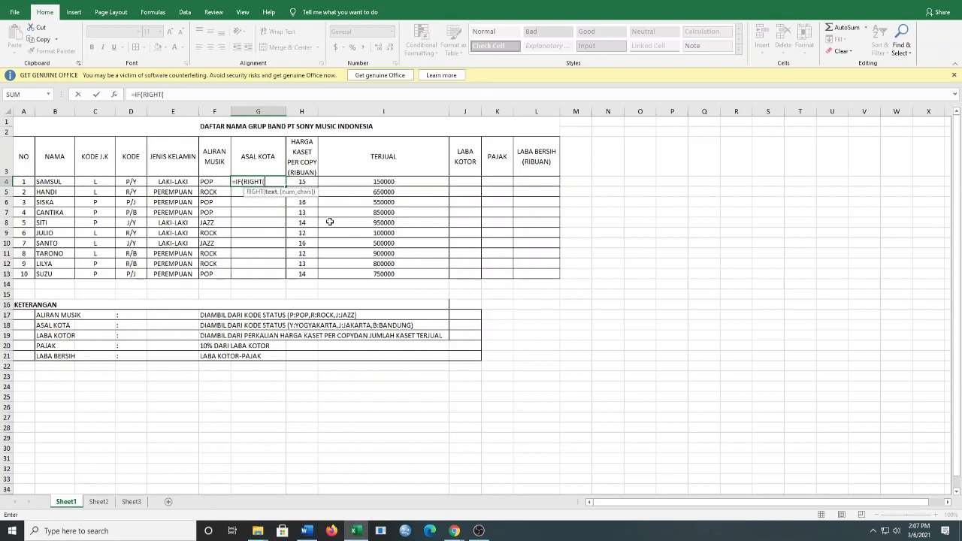
{"action": "left_click", "coordinate": [134, 183]}
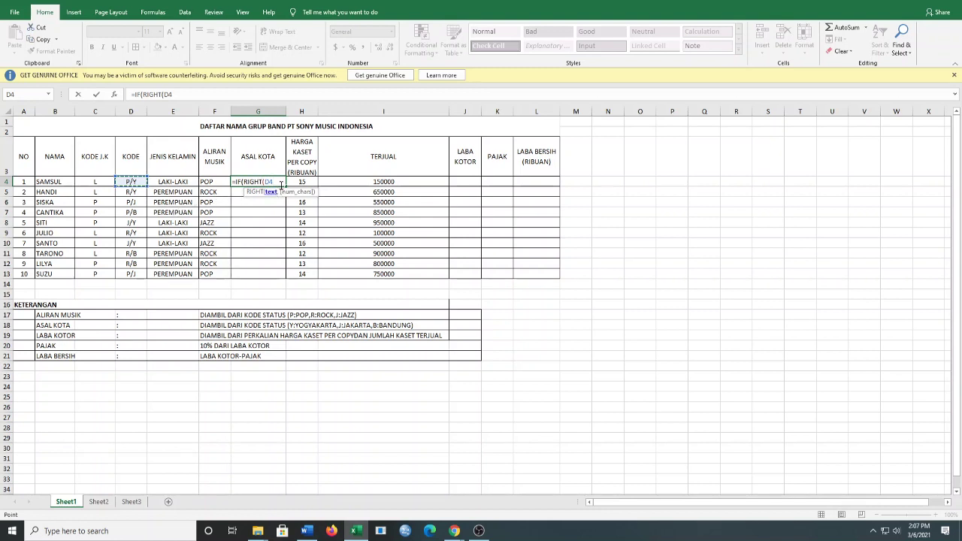
{"action": "type", "text": ",1"}
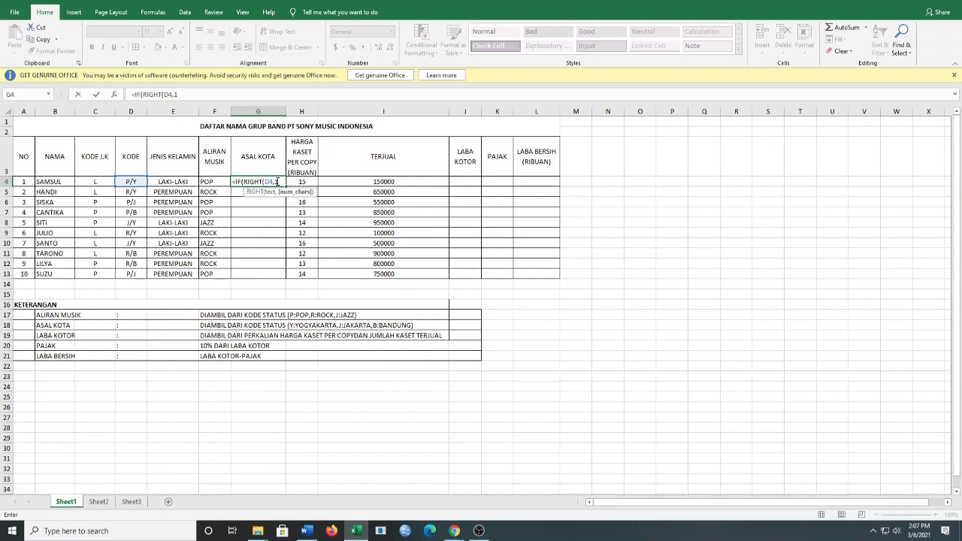
{"action": "type", "text": ")"}
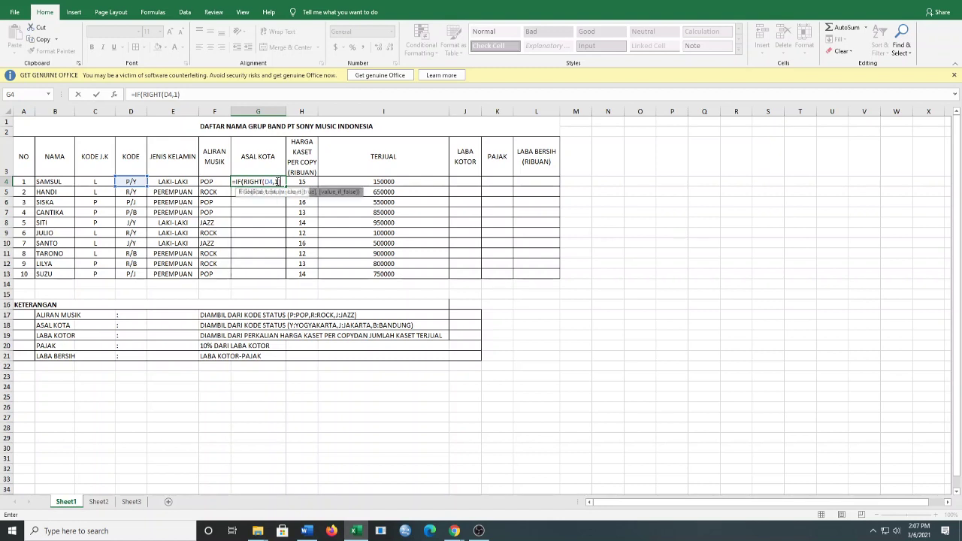
{"action": "type", "text": "="}
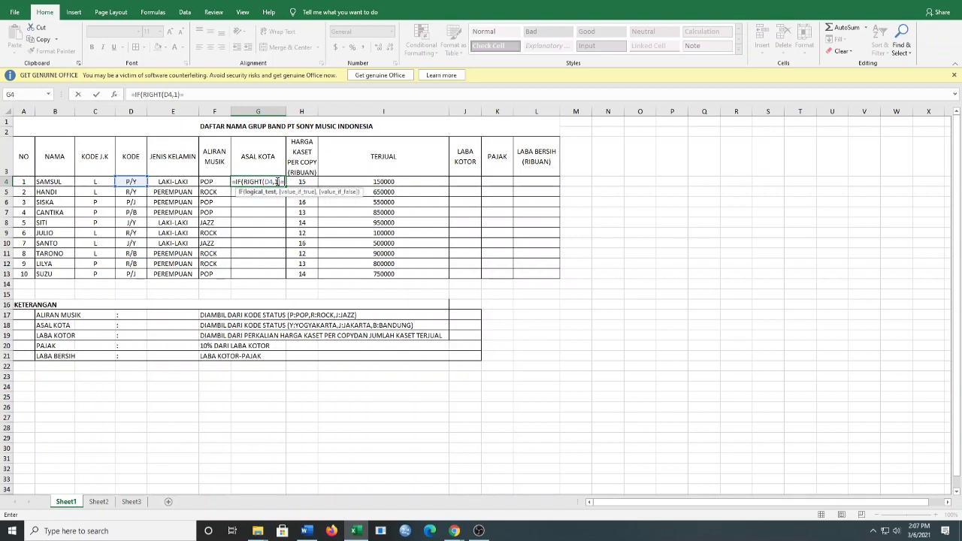
{"action": "type", "text": "\"Y\",\""}
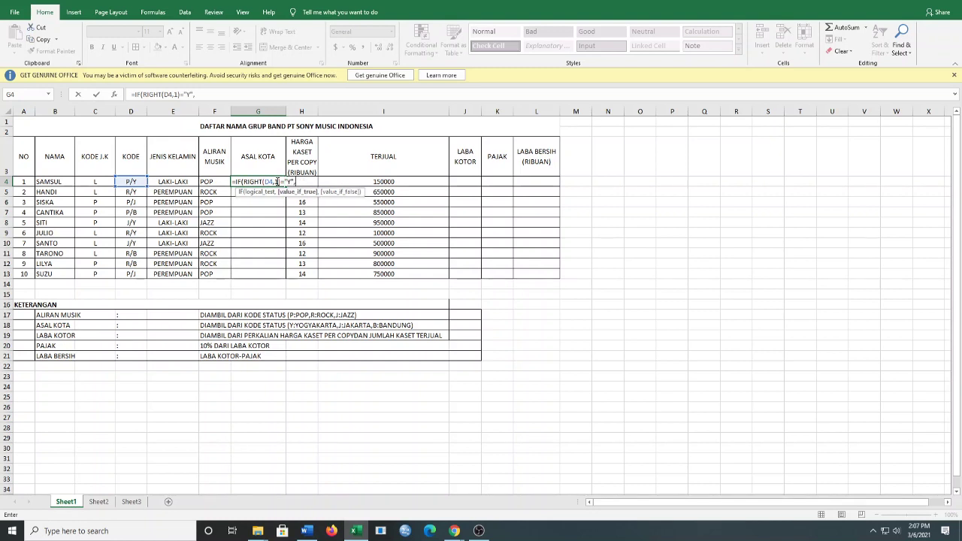
{"action": "type", "text": "YOG"}
{"action": "type", "text": "K"}
{"action": "key", "text": "BackSpace"}
{"action": "type", "text": "A"}
{"action": "type", "text": "KARTA\""}
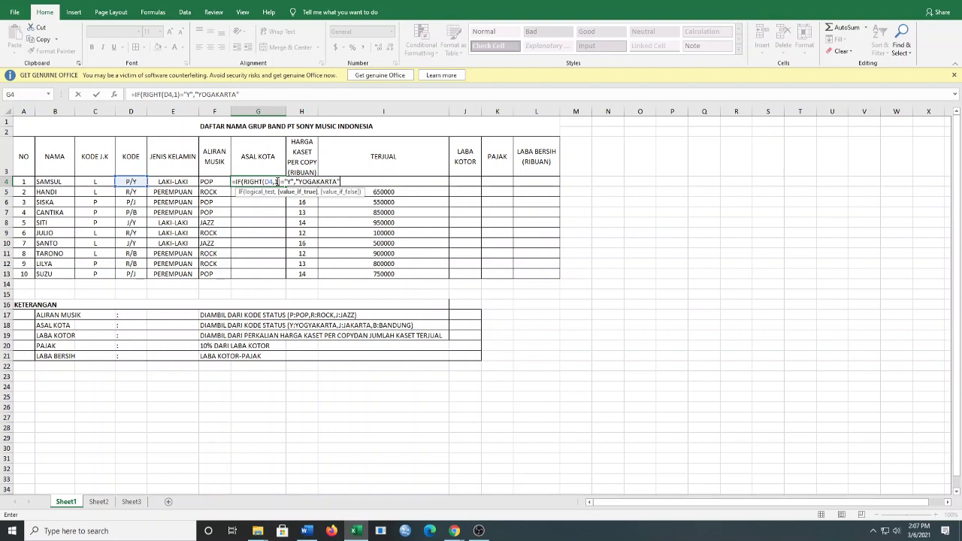
{"action": "type", "text": ",IF"}
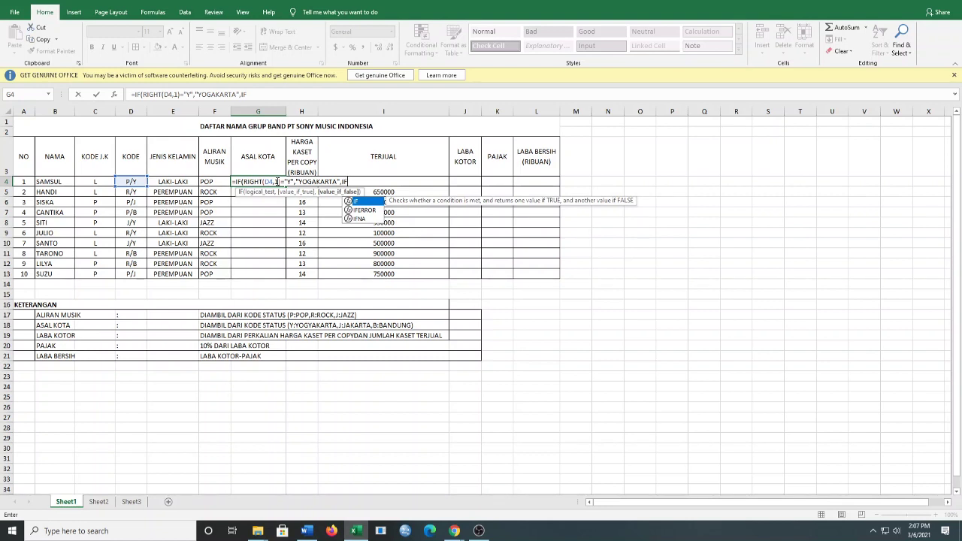
Step: Finish G4 with (RIGHT(D4,1)="J","JAKARTA","BANDUNG")) and commit the city formula
{"action": "type", "text": "+"}
{"action": "key", "text": "BackSpace"}
{"action": "type", "text": "="}
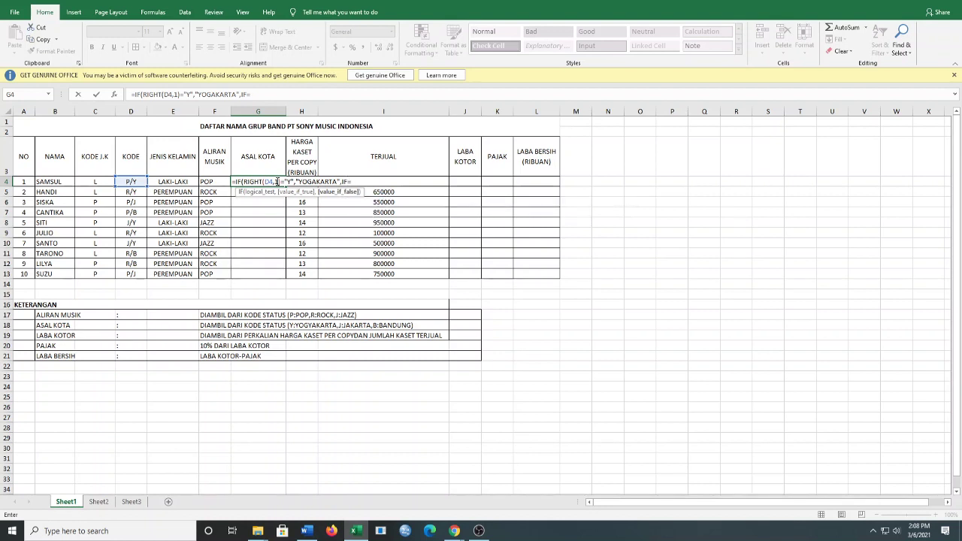
{"action": "key", "text": "BackSpace"}
{"action": "type", "text": "("}
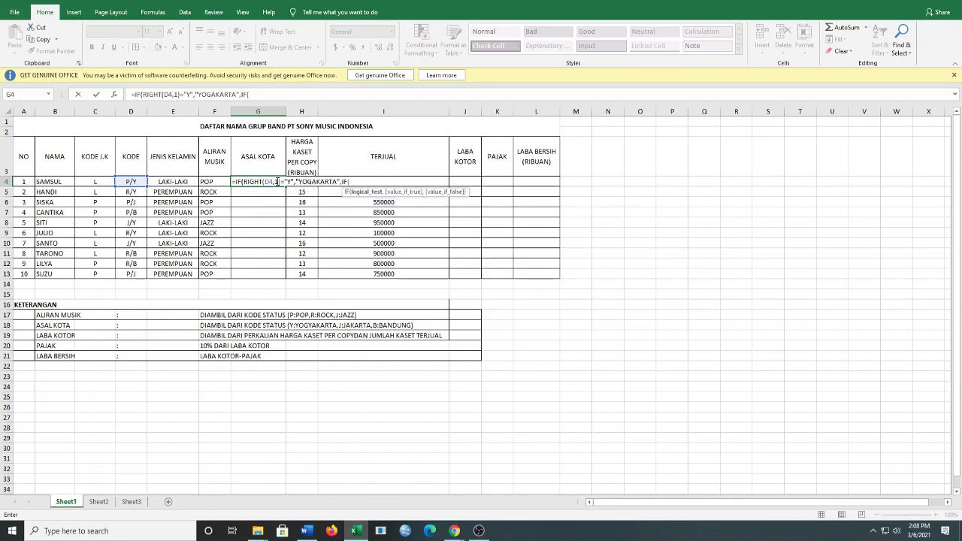
{"action": "type", "text": "RIG"}
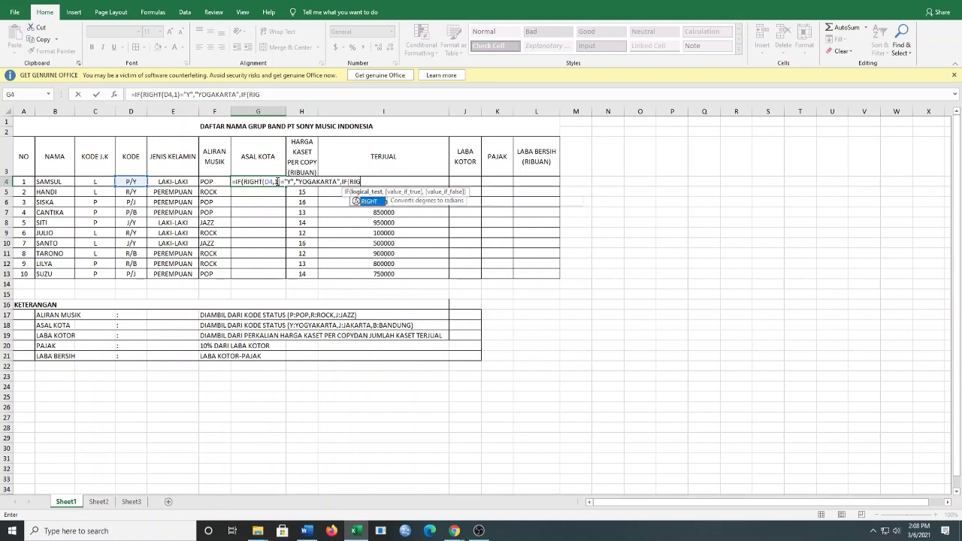
{"action": "type", "text": "HT("}
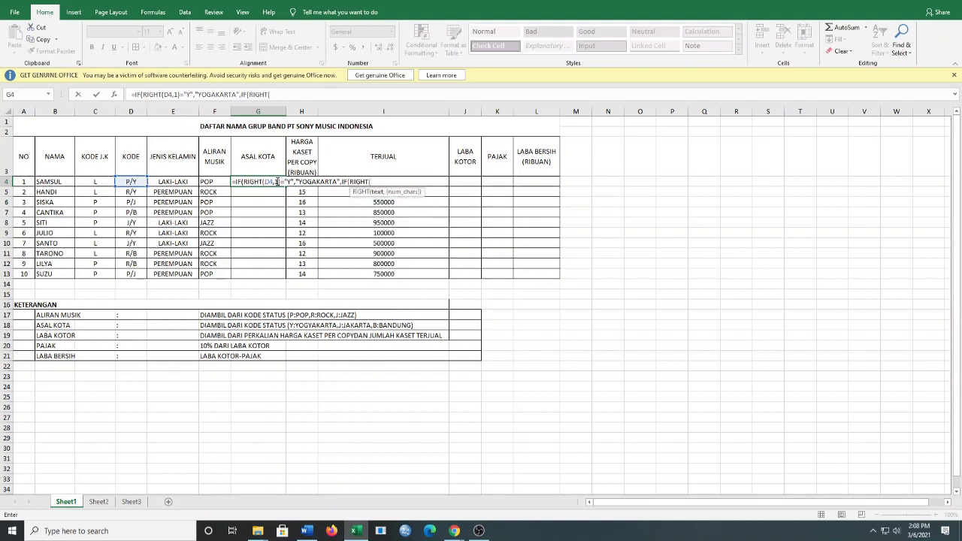
{"action": "left_click", "coordinate": [138, 182]}
{"action": "type", "text": ",1)"}
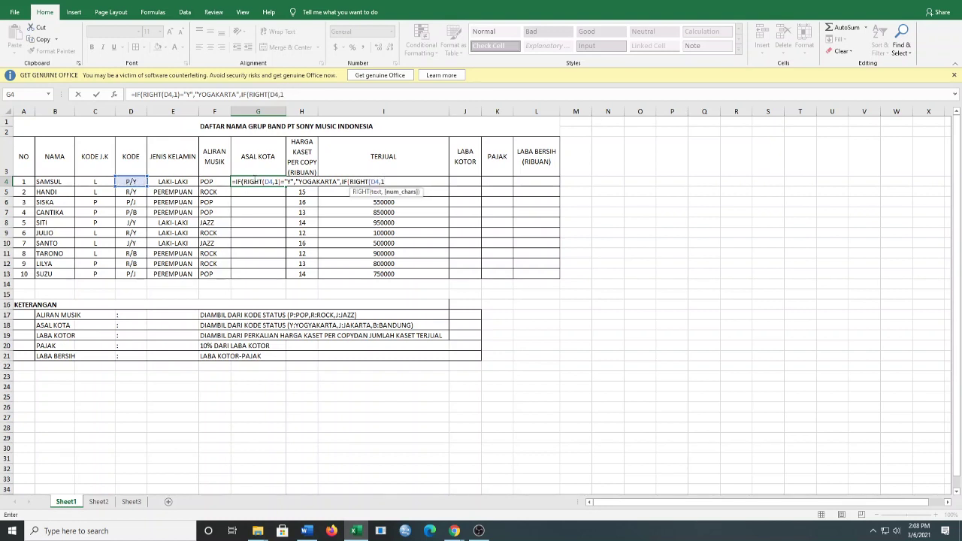
{"action": "type", "text": "=\""}
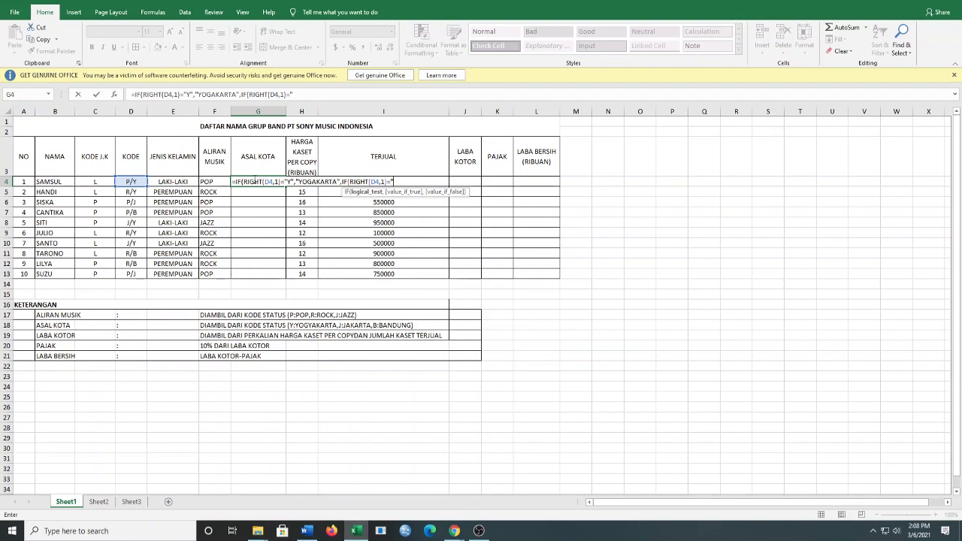
{"action": "type", "text": "J\",\""}
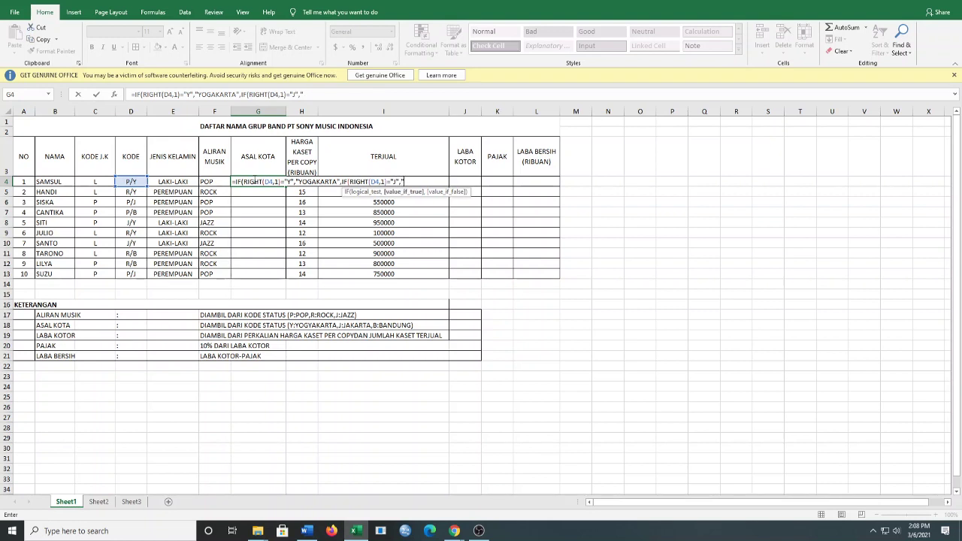
{"action": "type", "text": "JAKARTA\""}
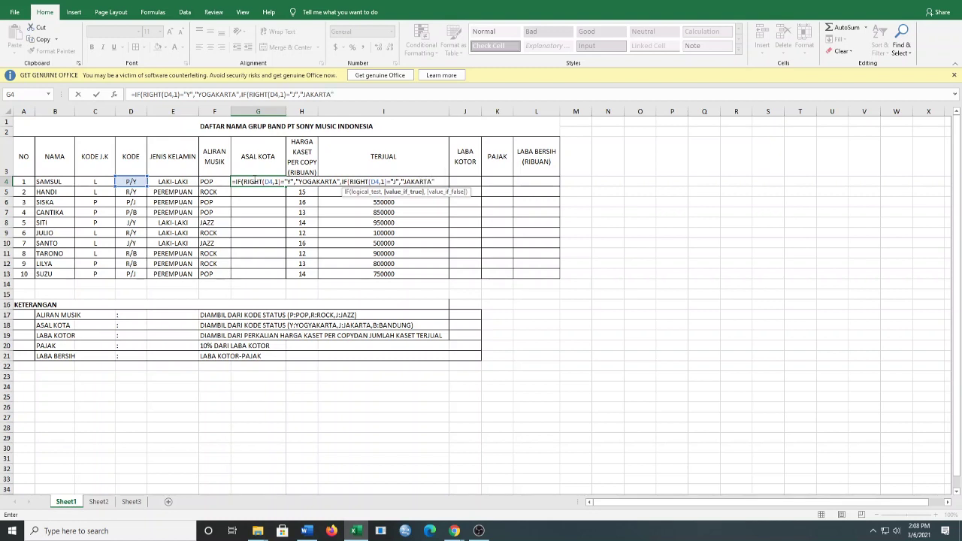
{"action": "type", "text": ",\""}
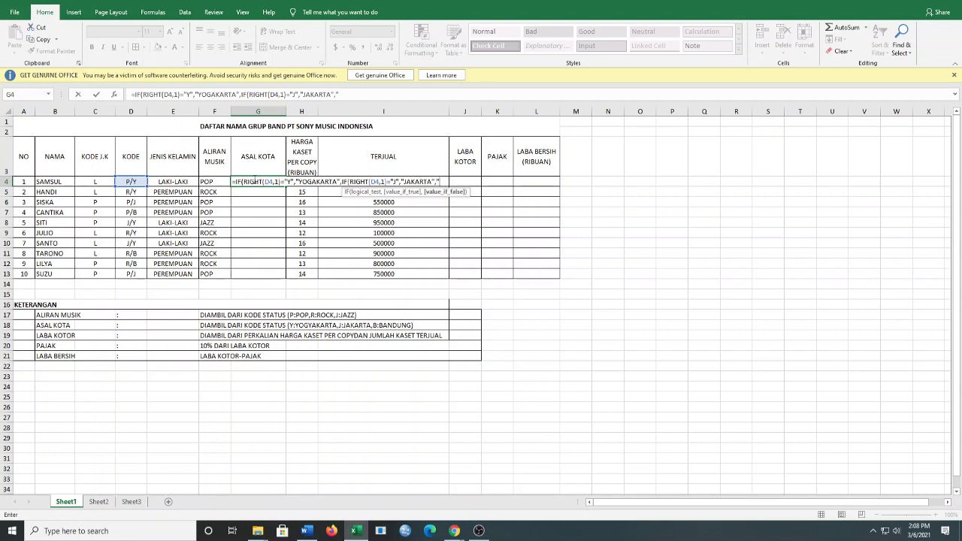
{"action": "type", "text": "BANDUNG"}
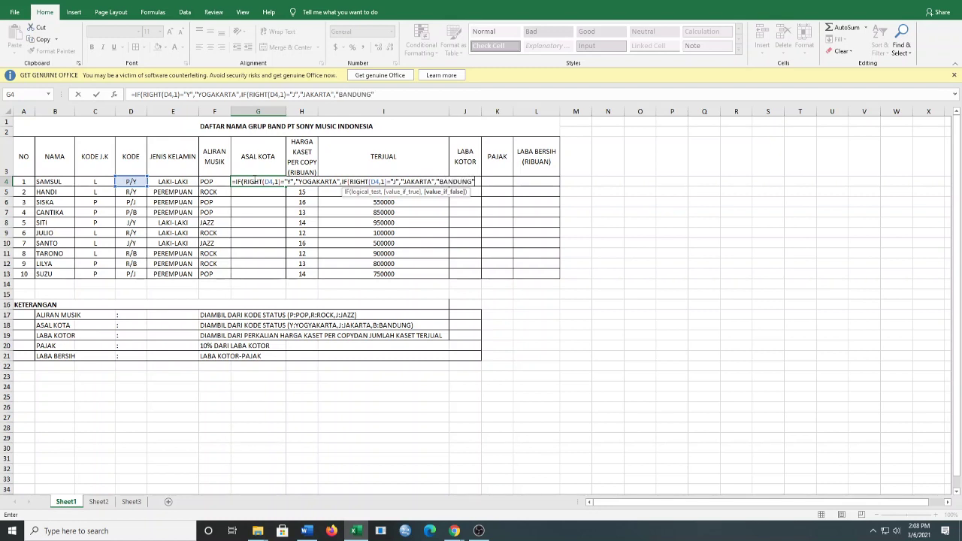
{"action": "type", "text": "\"))"}
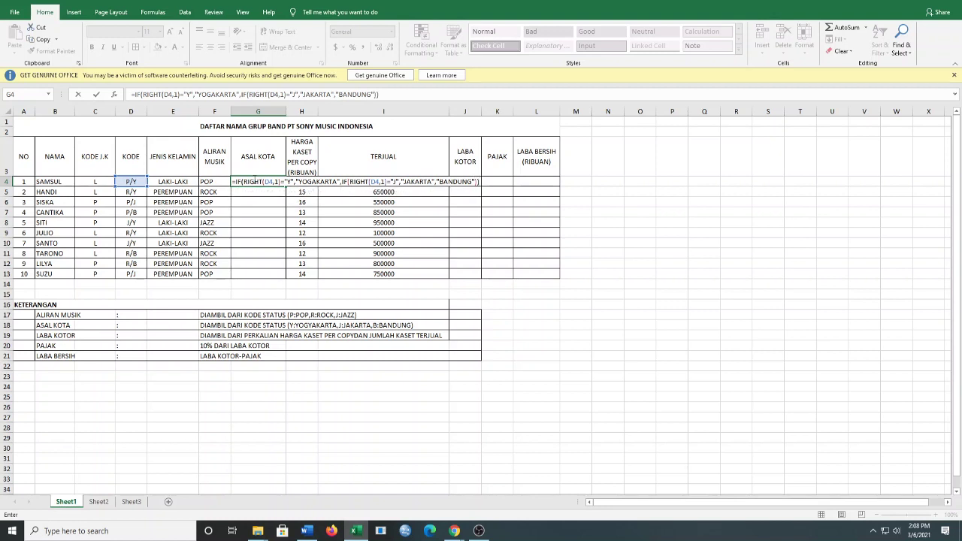
{"action": "key", "text": "Return"}
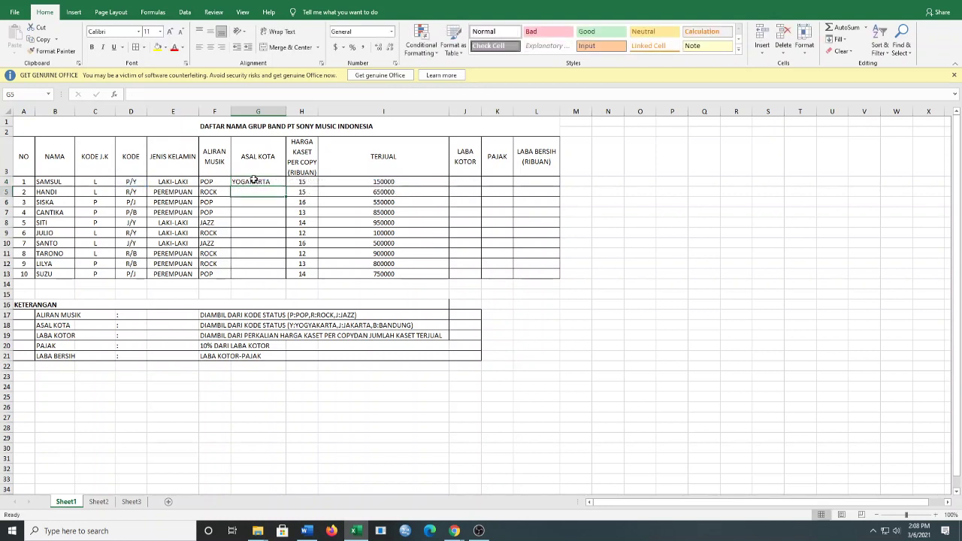
{"action": "left_click", "coordinate": [254, 180]}
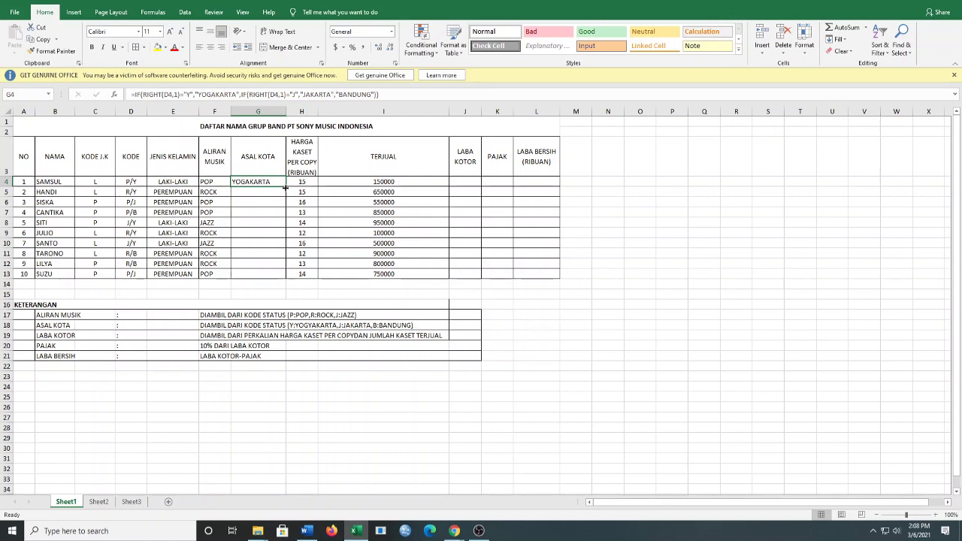
Step: Fill G4's city formula down through G13
{"action": "left_click_drag", "start_coordinate": [285, 188], "coordinate": [286, 277]}
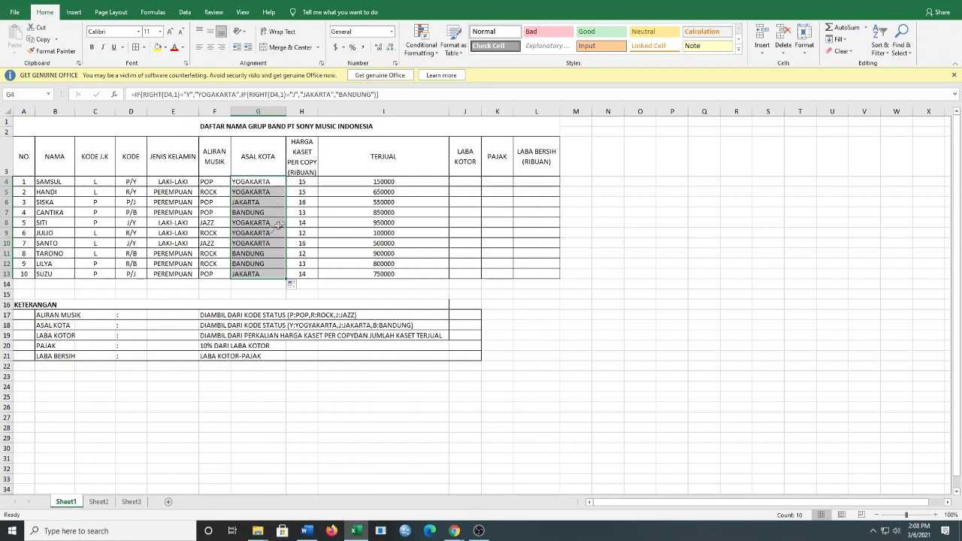
{"action": "left_click", "coordinate": [302, 191]}
{"action": "left_click", "coordinate": [305, 232]}
Step: Review the TERJUAL, LABA KOTOR, PAJAK and LABA BERSIH headers, then select J4 and the H4 price
{"action": "left_click", "coordinate": [302, 154]}
{"action": "left_click", "coordinate": [388, 157]}
{"action": "left_click", "coordinate": [299, 150]}
{"action": "left_click", "coordinate": [374, 152]}
{"action": "left_click", "coordinate": [469, 168]}
{"action": "left_click", "coordinate": [492, 170]}
{"action": "left_click", "coordinate": [538, 169]}
{"action": "left_click", "coordinate": [467, 160]}
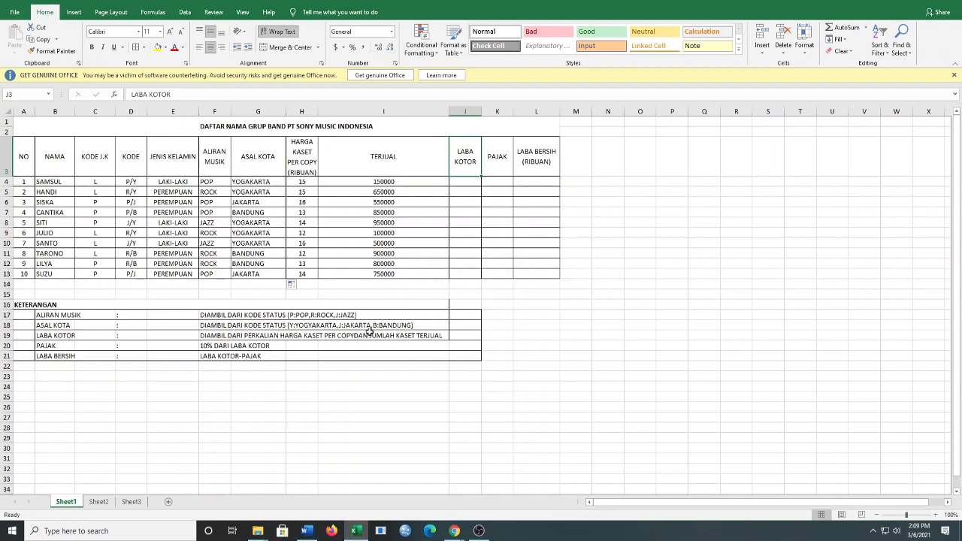
{"action": "left_click", "coordinate": [472, 182]}
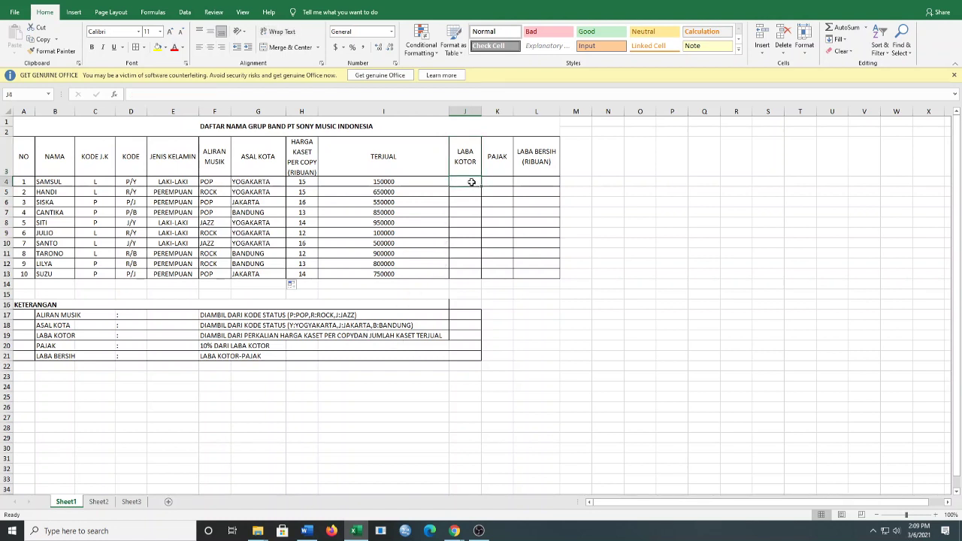
{"action": "left_click", "coordinate": [308, 182]}
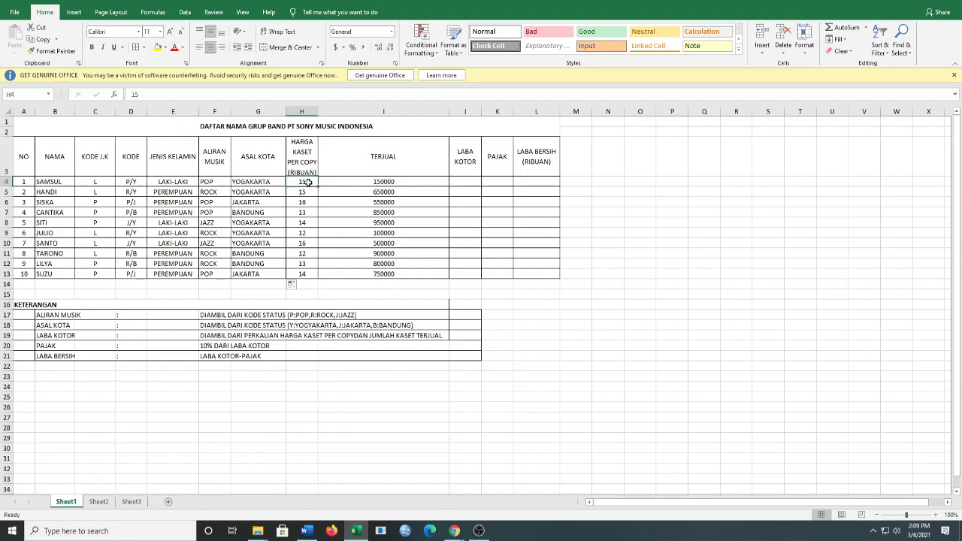
Step: Enter =H4*I4 in J4, widen column J, and fill the formula down to J13
{"action": "left_click", "coordinate": [469, 186]}
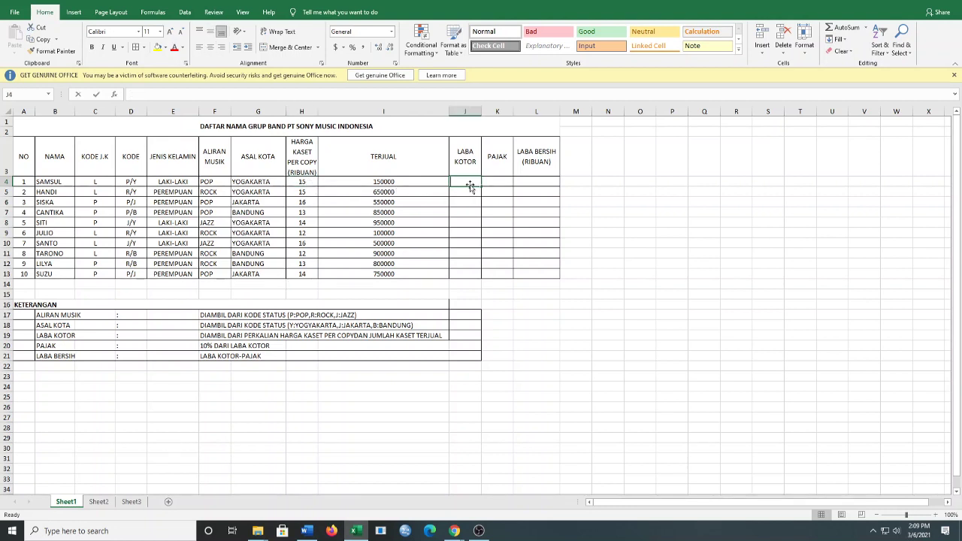
{"action": "type", "text": "="}
{"action": "left_click", "coordinate": [303, 182]}
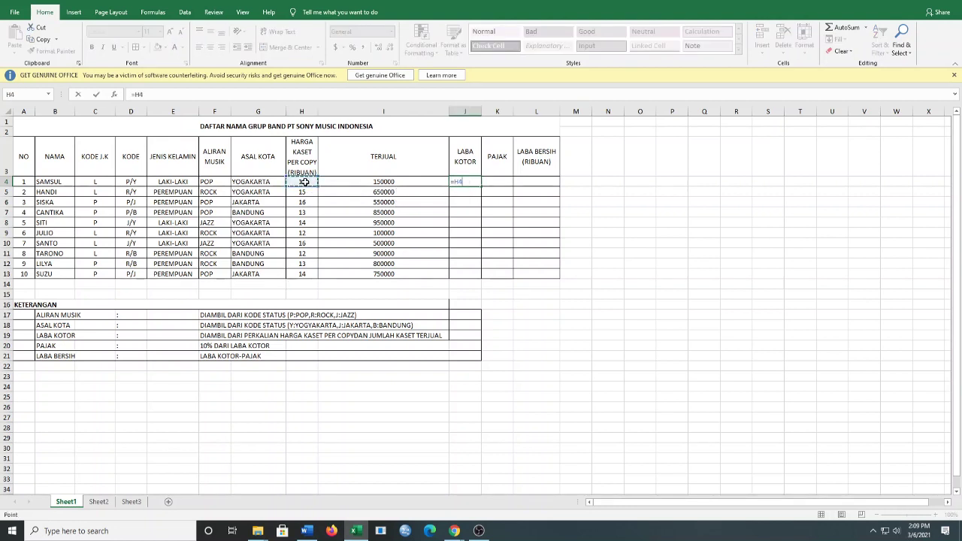
{"action": "type", "text": "*"}
{"action": "left_click", "coordinate": [418, 184]}
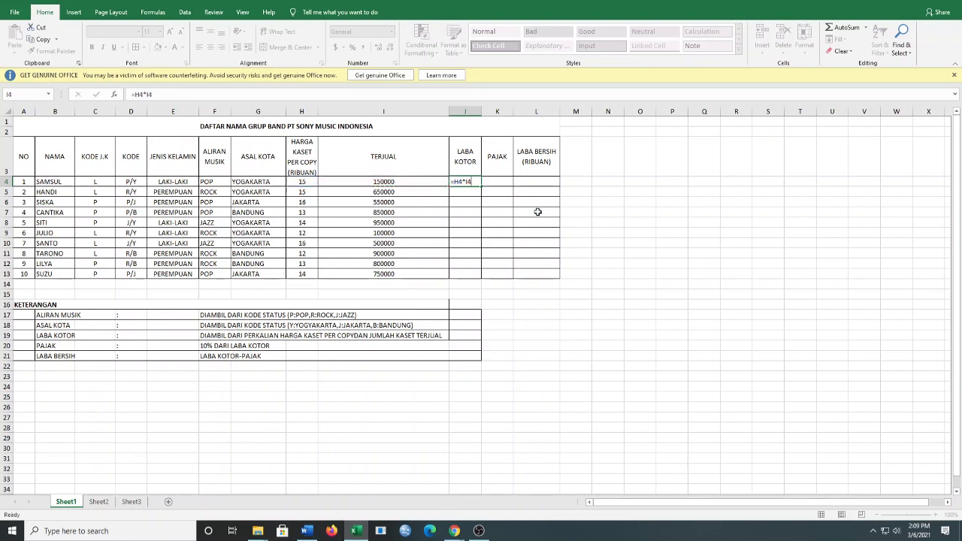
{"action": "key", "text": "Return"}
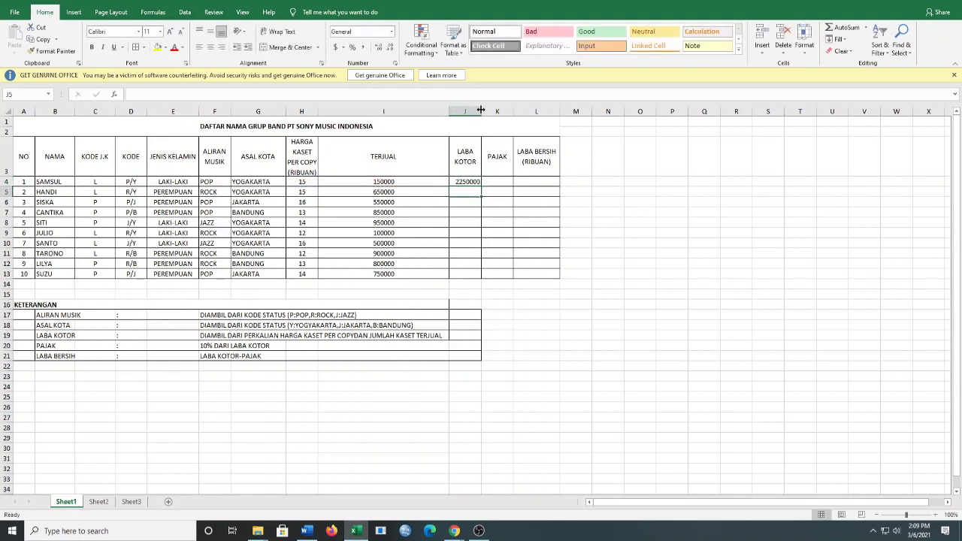
{"action": "left_click_drag", "start_coordinate": [481, 111], "coordinate": [501, 110]}
{"action": "left_click", "coordinate": [485, 182]}
{"action": "left_click_drag", "start_coordinate": [502, 187], "coordinate": [497, 275]}
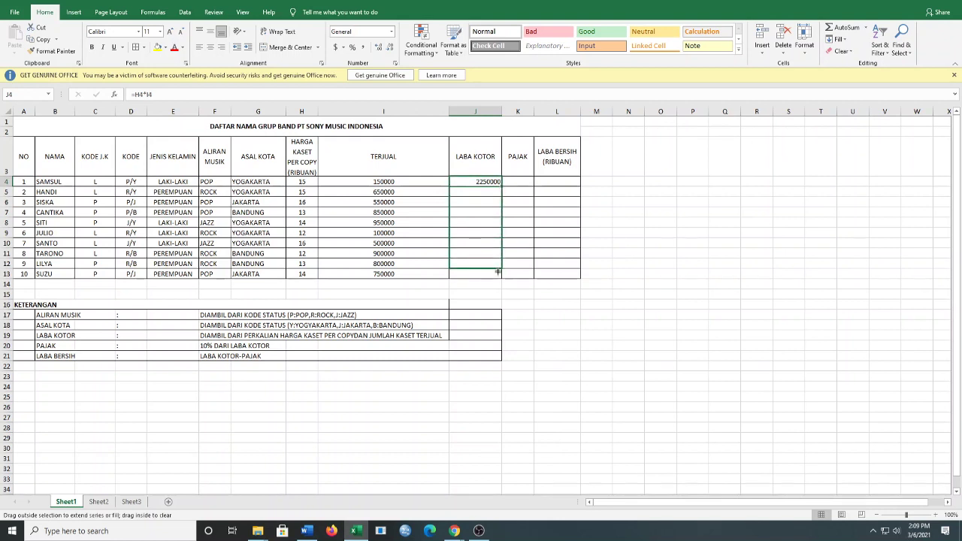
{"action": "left_click", "coordinate": [519, 181]}
{"action": "type", "text": "="}
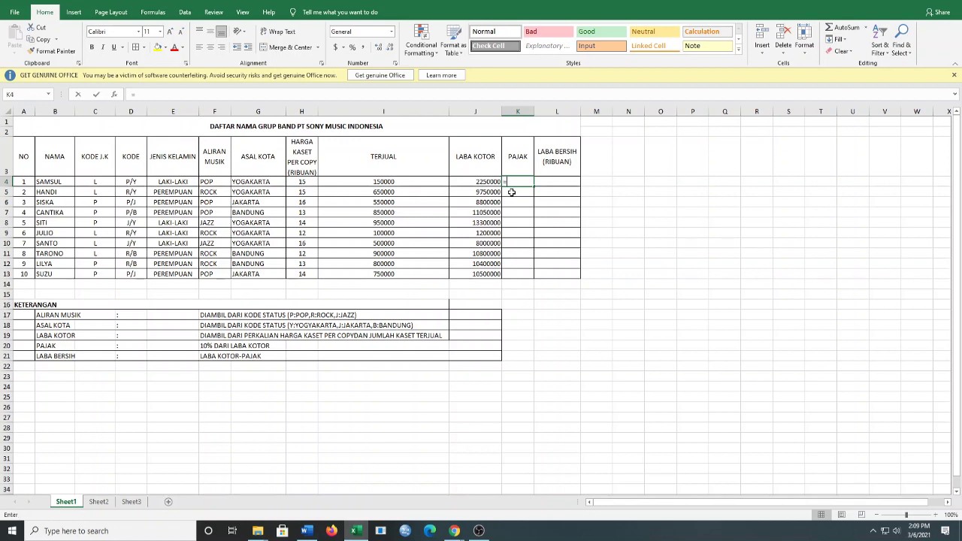
Step: Enter the 10% tax formula =J4*10% in K4 and fill it down to K13
{"action": "key", "text": "Left"}
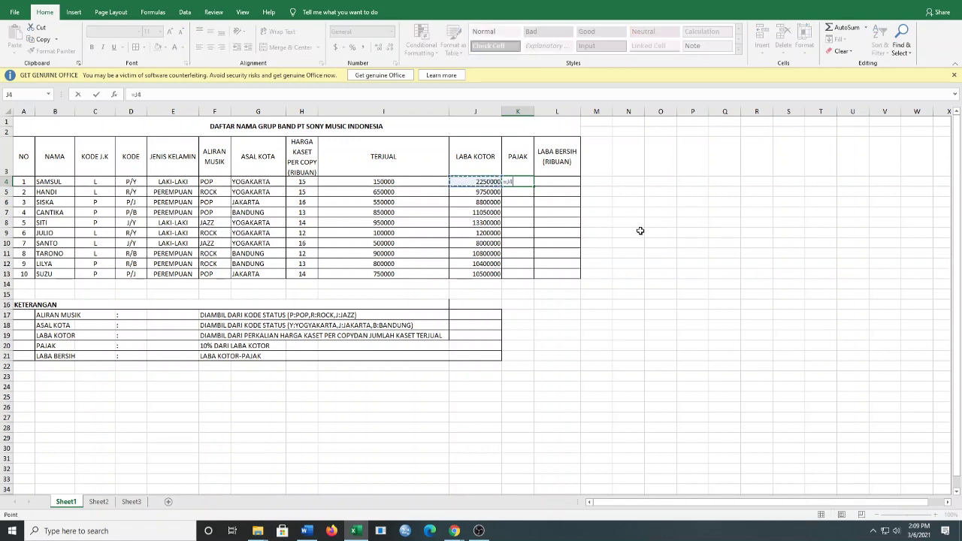
{"action": "type", "text": "*"}
{"action": "key", "text": "Return"}
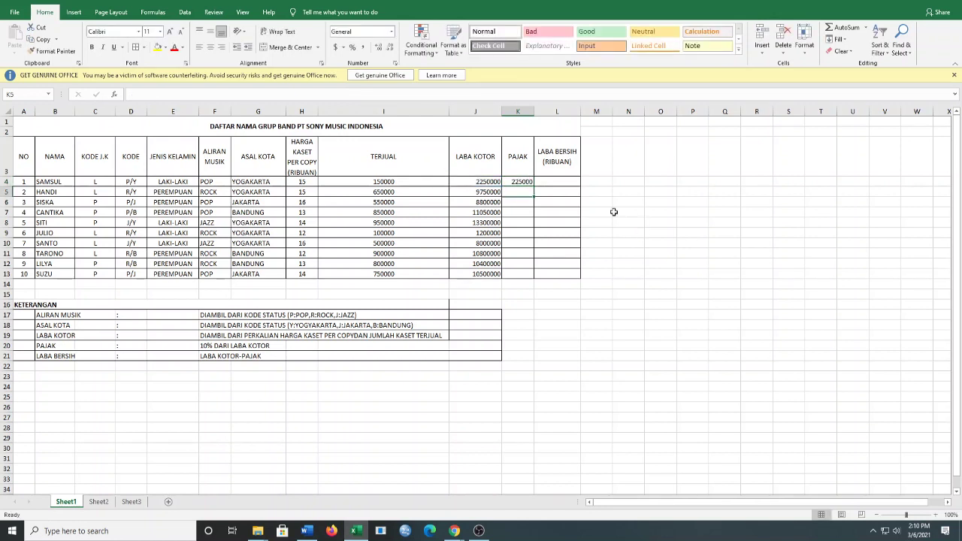
{"action": "left_click", "coordinate": [523, 181]}
{"action": "left_click_drag", "start_coordinate": [533, 187], "coordinate": [527, 278]}
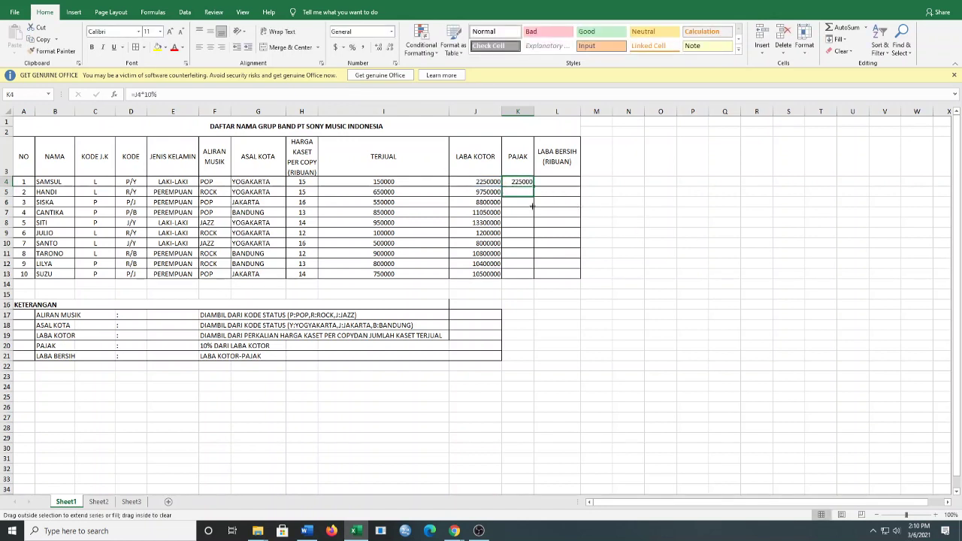
{"action": "left_click", "coordinate": [523, 181]}
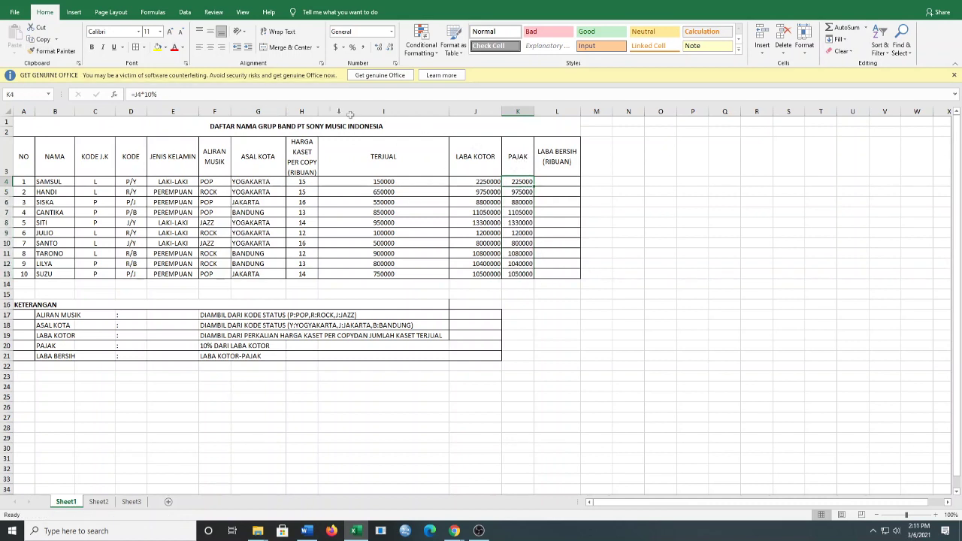
{"action": "left_click", "coordinate": [161, 94]}
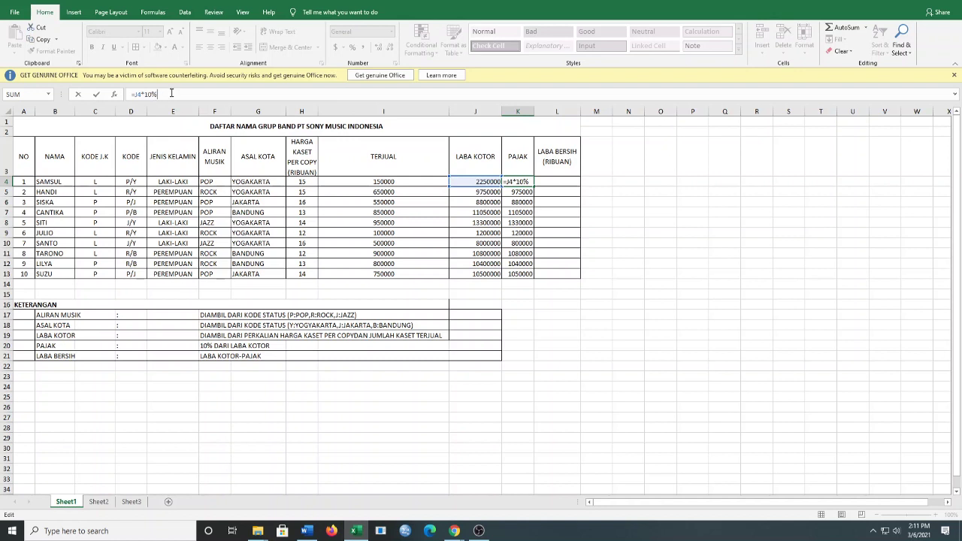
{"action": "key", "text": "Return"}
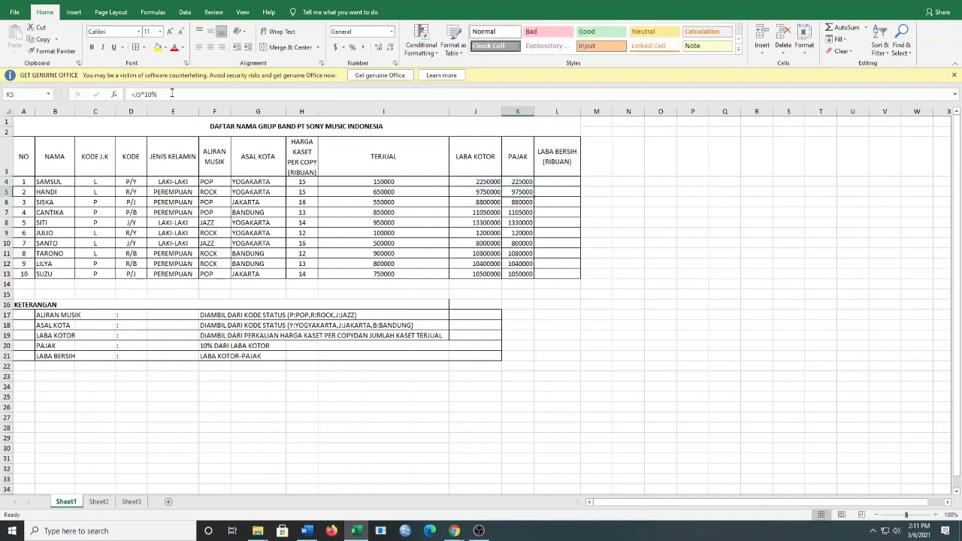
{"action": "left_click", "coordinate": [555, 184]}
{"action": "type", "text": "="}
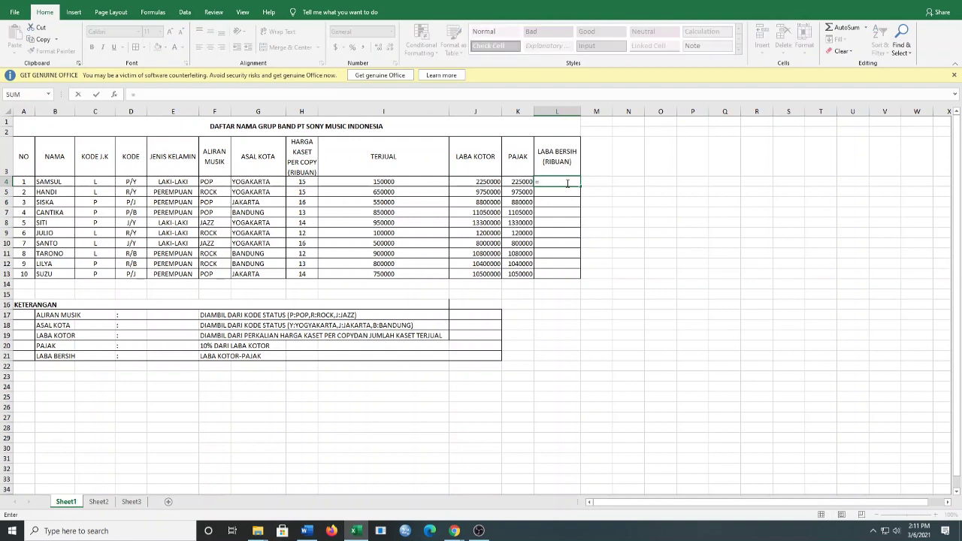
Step: Enter =J4-K4 in L4 and copy it down to L13
{"action": "left_click", "coordinate": [500, 182]}
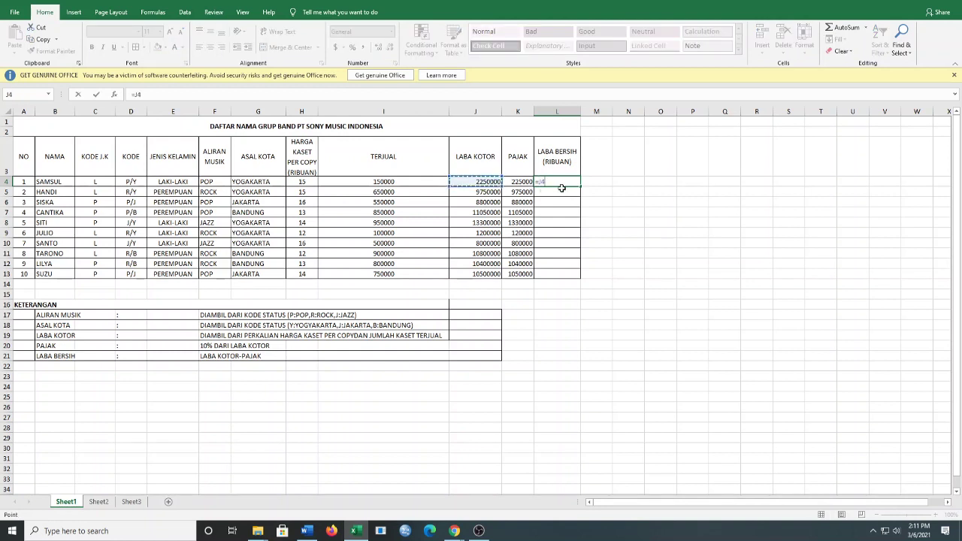
{"action": "left_click", "coordinate": [519, 181]}
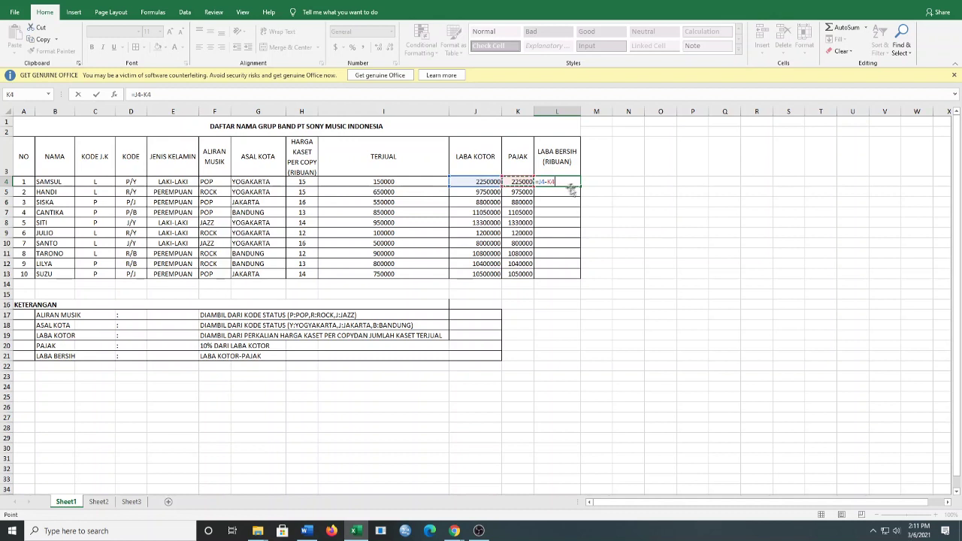
{"action": "key", "text": "ctrl+Return"}
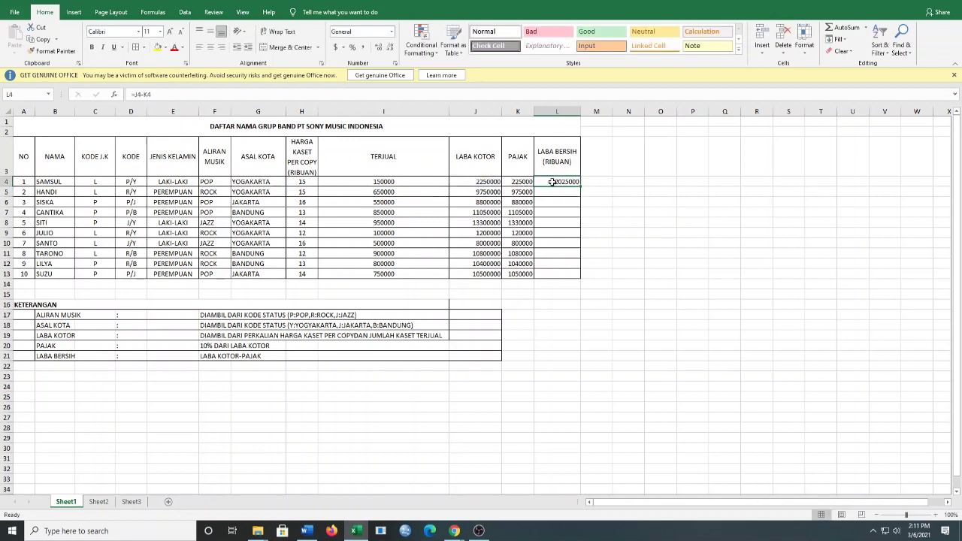
{"action": "left_click_drag", "start_coordinate": [580, 187], "coordinate": [580, 275]}
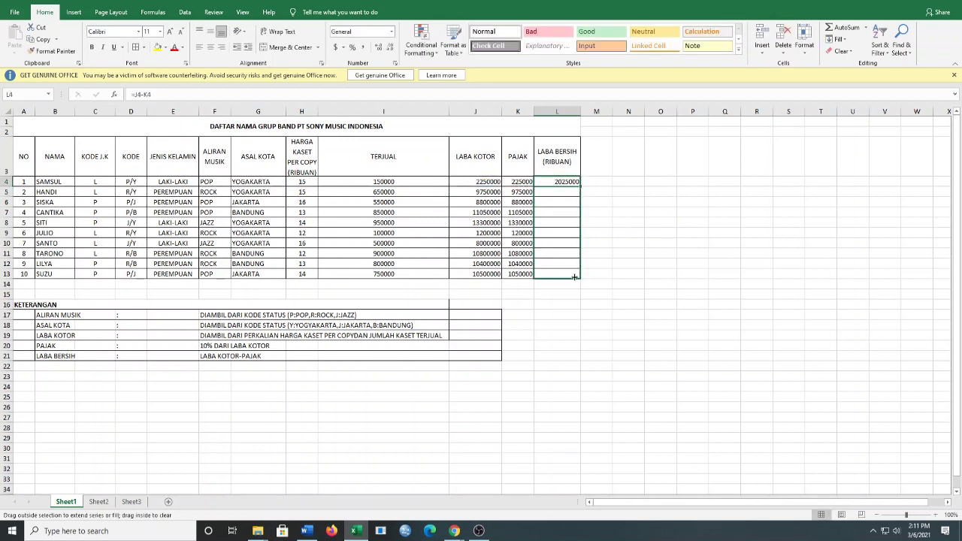
{"action": "left_click", "coordinate": [605, 262]}
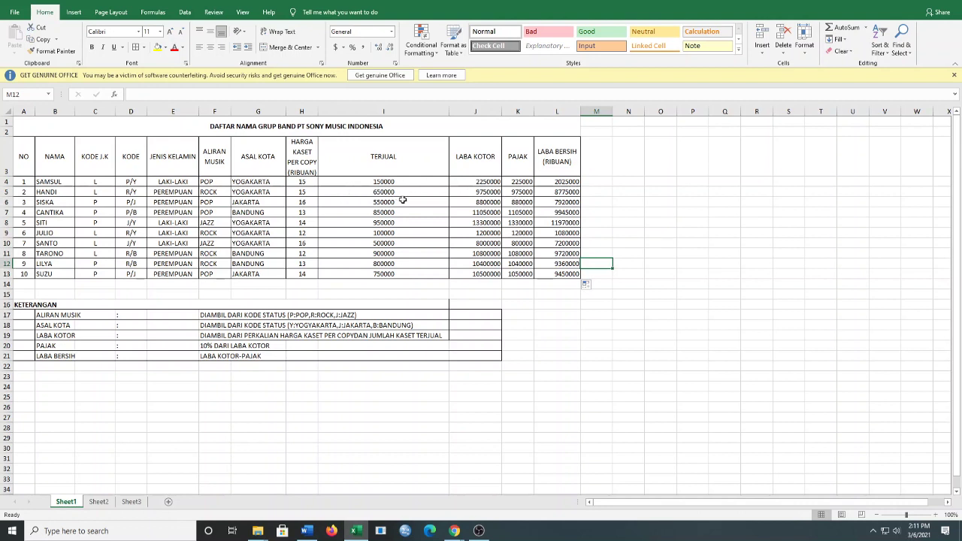
{"action": "left_click_drag", "start_coordinate": [384, 181], "coordinate": [537, 242]}
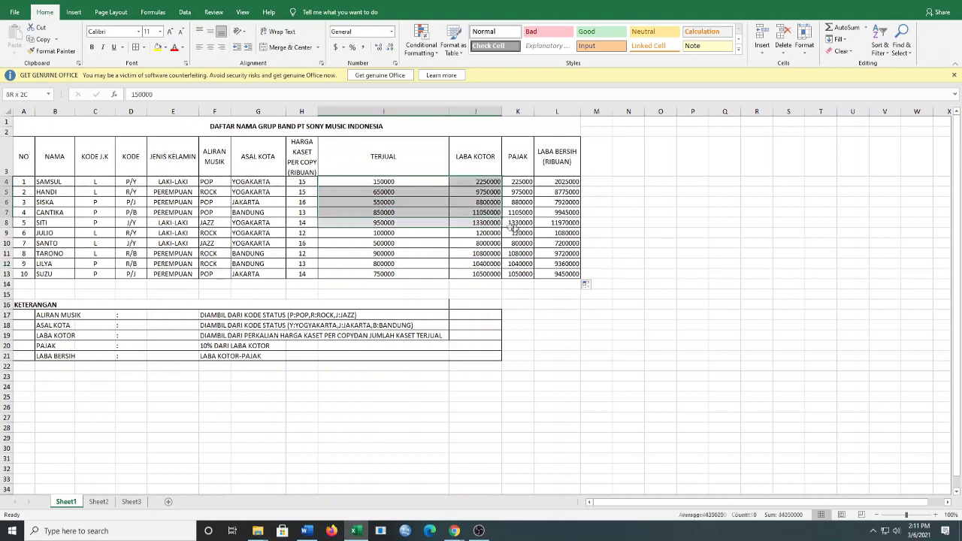
Step: Middle-align and centre the entries in E4:G13
{"action": "left_click", "coordinate": [660, 233]}
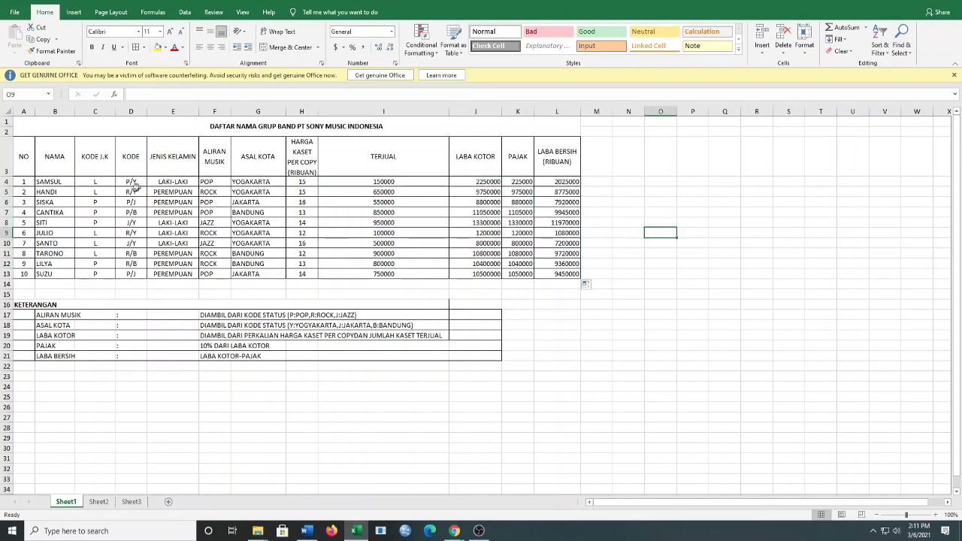
{"action": "left_click_drag", "start_coordinate": [177, 182], "coordinate": [272, 274]}
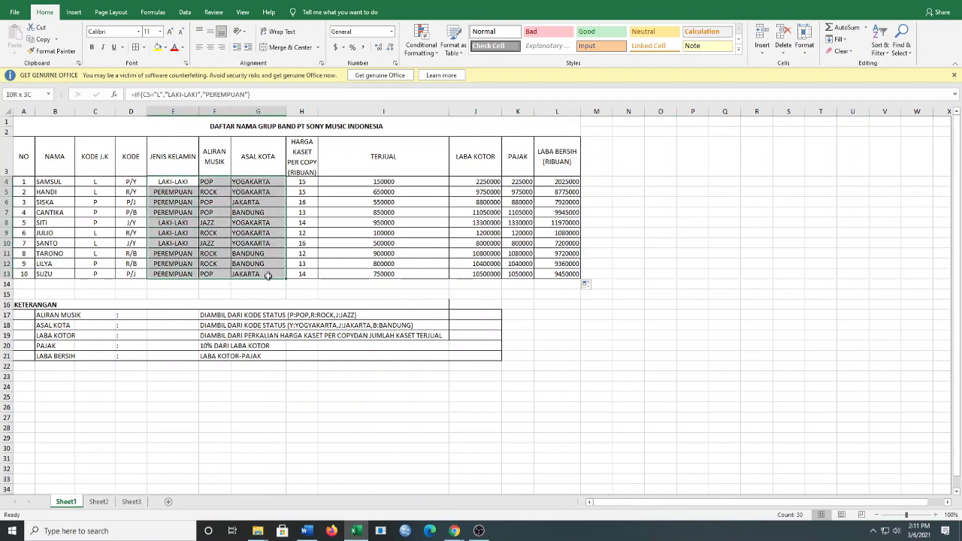
{"action": "left_click", "coordinate": [210, 31]}
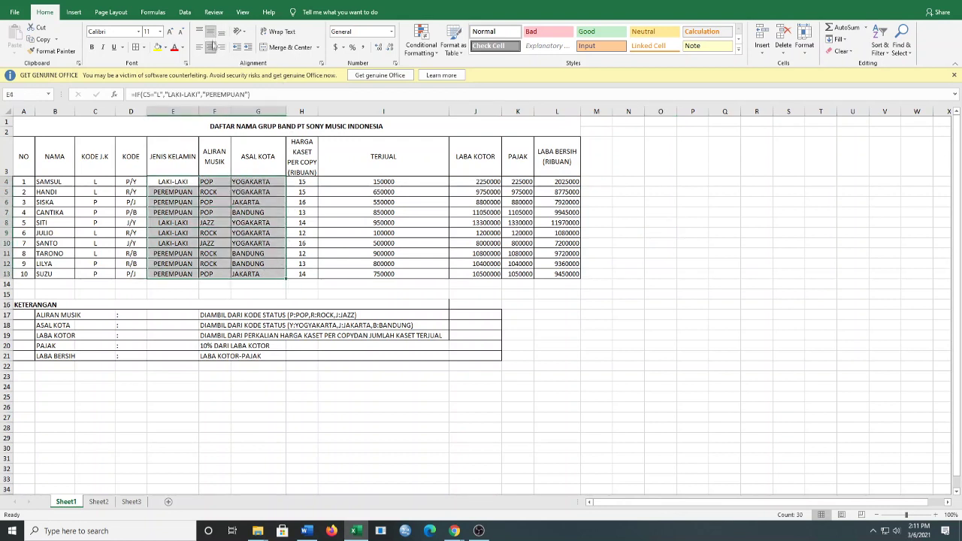
{"action": "left_click", "coordinate": [211, 46]}
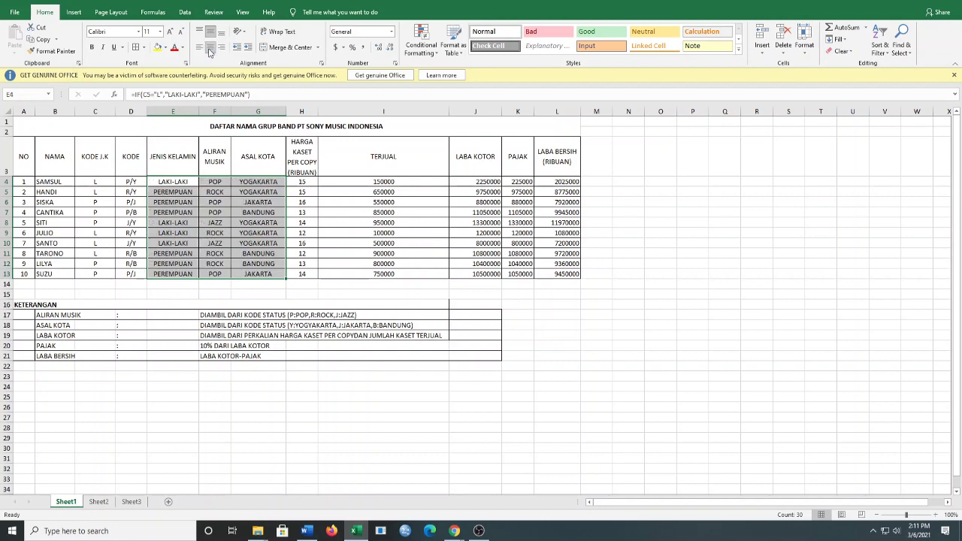
Step: Select the money figures in I4:L13 for number formatting
{"action": "left_click", "coordinate": [410, 210]}
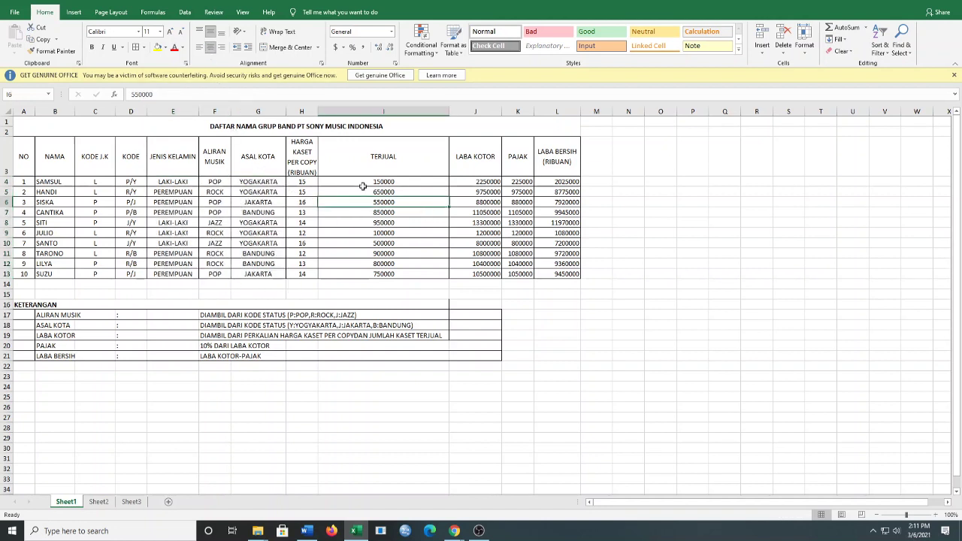
{"action": "left_click_drag", "start_coordinate": [379, 184], "coordinate": [575, 275]}
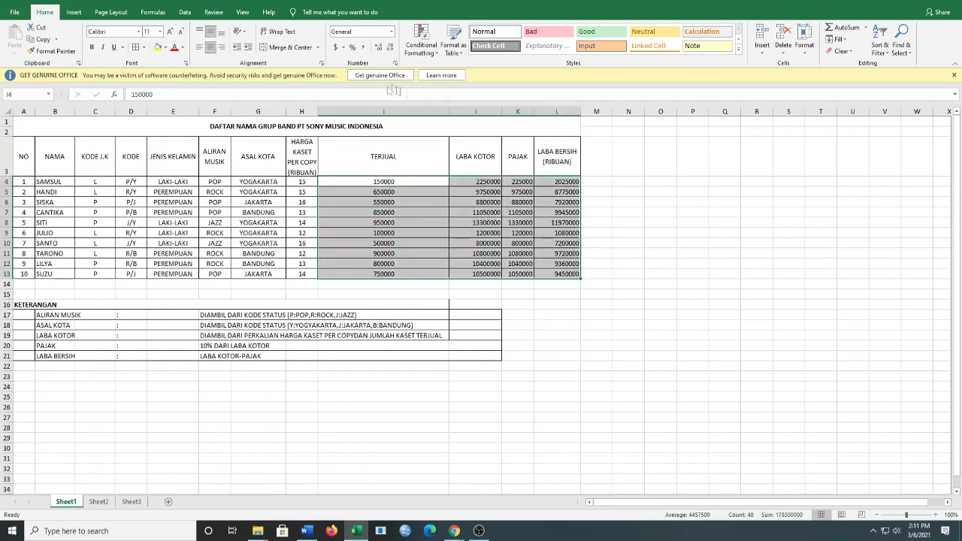
{"action": "left_click", "coordinate": [391, 33]}
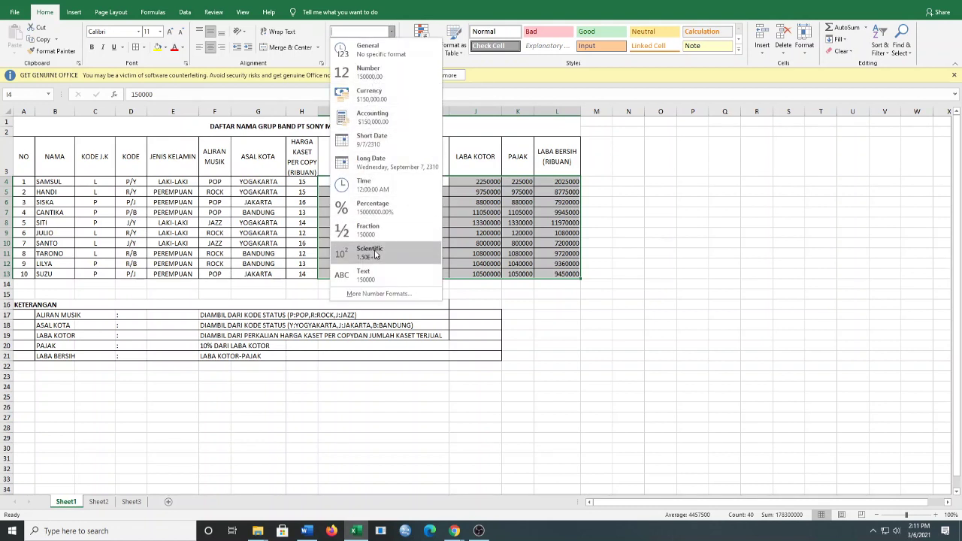
Step: Apply Accounting format to I4:L13, widen column L, and bring up More Accounting Formats
{"action": "left_click", "coordinate": [373, 116]}
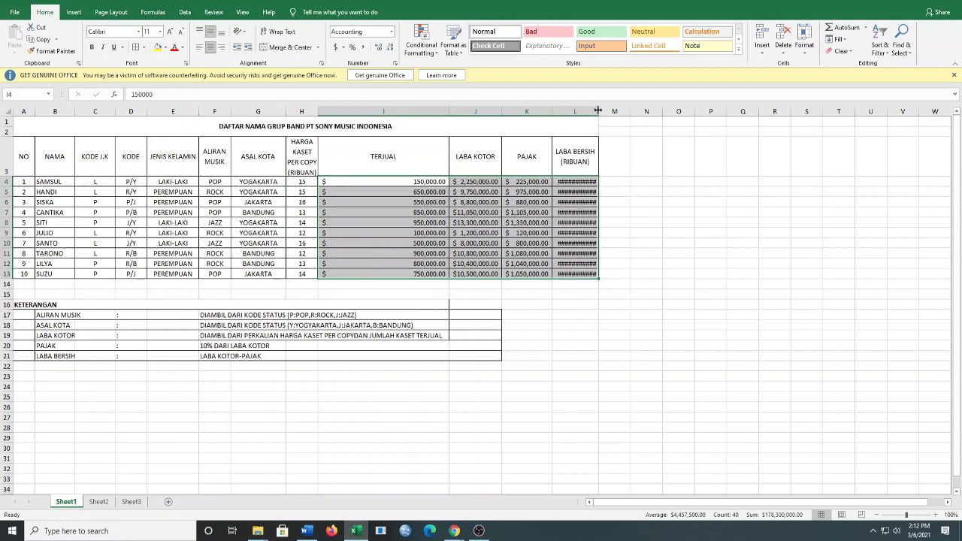
{"action": "left_click_drag", "start_coordinate": [597, 111], "coordinate": [613, 112]}
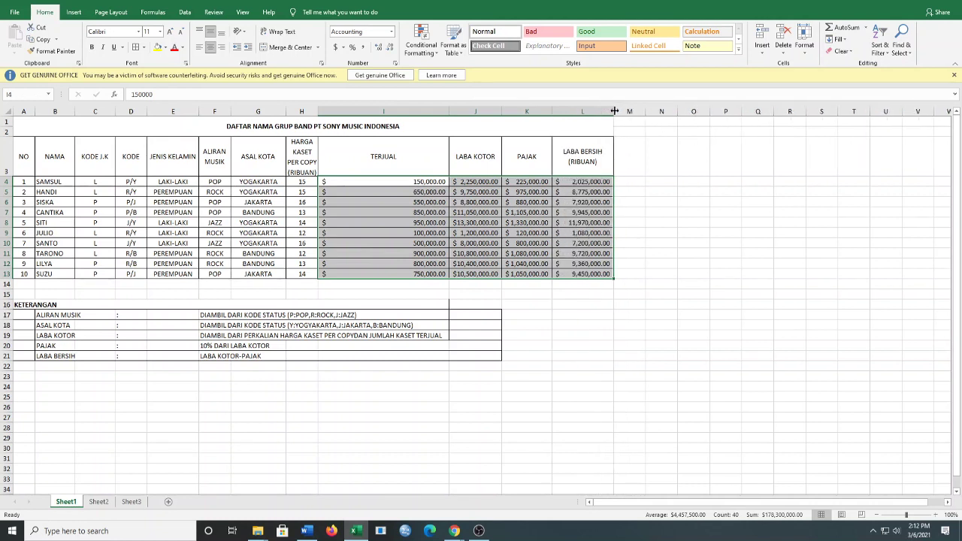
{"action": "left_click", "coordinate": [343, 47]}
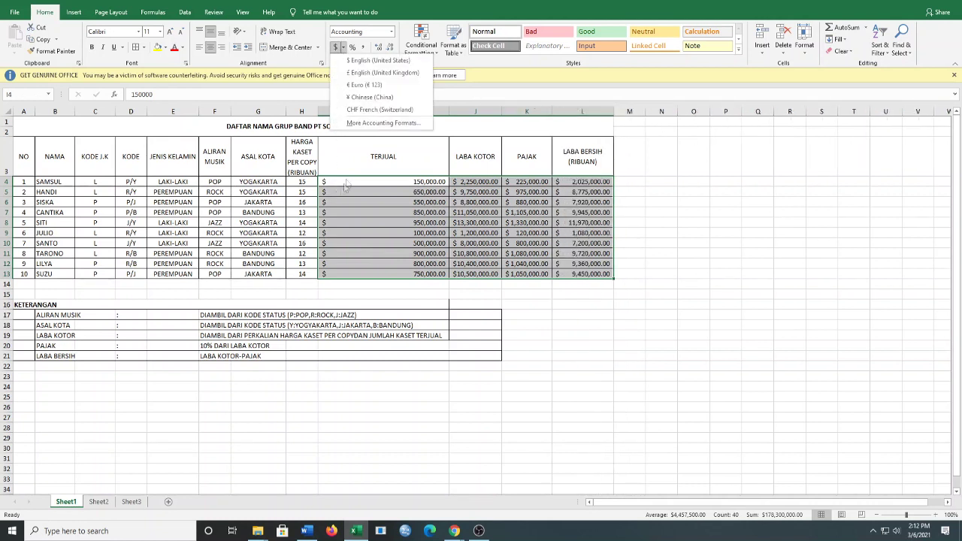
{"action": "left_click", "coordinate": [359, 127]}
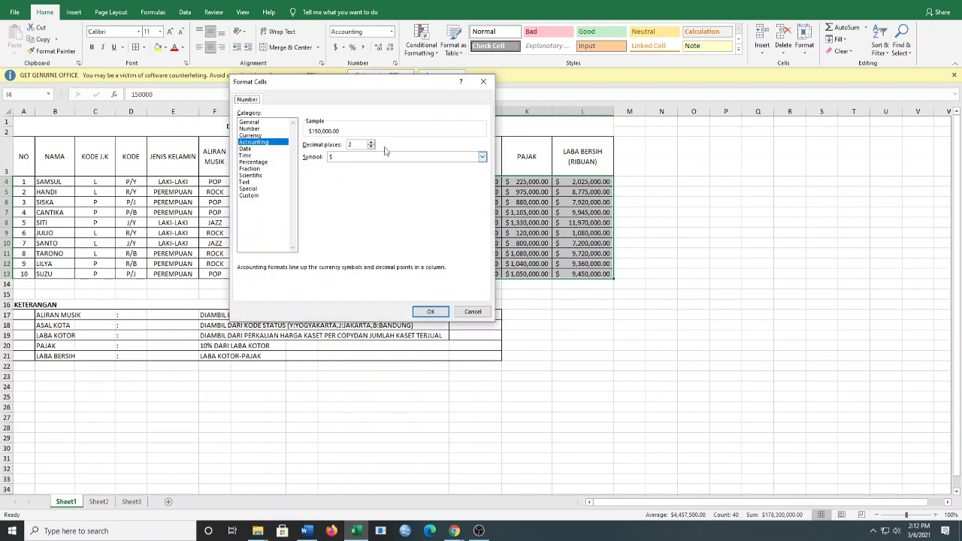
Step: Change the accounting currency symbol from $ to Rp Indonesian
{"action": "left_click", "coordinate": [387, 156]}
{"action": "scroll", "coordinate": [375, 225], "scroll_direction": "down", "scroll_amount": 2}
{"action": "scroll", "coordinate": [378, 240], "scroll_direction": "down", "scroll_amount": 2}
{"action": "scroll", "coordinate": [379, 256], "scroll_direction": "down", "scroll_amount": 2}
{"action": "scroll", "coordinate": [382, 268], "scroll_direction": "down", "scroll_amount": 2}
{"action": "scroll", "coordinate": [382, 267], "scroll_direction": "down", "scroll_amount": 2}
{"action": "scroll", "coordinate": [382, 269], "scroll_direction": "down", "scroll_amount": 2}
{"action": "scroll", "coordinate": [383, 270], "scroll_direction": "down", "scroll_amount": 2}
{"action": "scroll", "coordinate": [383, 271], "scroll_direction": "down", "scroll_amount": 2}
{"action": "scroll", "coordinate": [383, 271], "scroll_direction": "down", "scroll_amount": 2}
{"action": "scroll", "coordinate": [382, 271], "scroll_direction": "down", "scroll_amount": 2}
{"action": "scroll", "coordinate": [383, 269], "scroll_direction": "down", "scroll_amount": 2}
{"action": "scroll", "coordinate": [383, 269], "scroll_direction": "down", "scroll_amount": 2}
{"action": "scroll", "coordinate": [384, 269], "scroll_direction": "down", "scroll_amount": 2}
{"action": "scroll", "coordinate": [384, 267], "scroll_direction": "down", "scroll_amount": 2}
{"action": "scroll", "coordinate": [384, 266], "scroll_direction": "down", "scroll_amount": 2}
{"action": "scroll", "coordinate": [384, 266], "scroll_direction": "down", "scroll_amount": 2}
{"action": "scroll", "coordinate": [385, 266], "scroll_direction": "down", "scroll_amount": 2}
{"action": "scroll", "coordinate": [385, 267], "scroll_direction": "down", "scroll_amount": 2}
{"action": "scroll", "coordinate": [386, 266], "scroll_direction": "down", "scroll_amount": 2}
{"action": "scroll", "coordinate": [386, 266], "scroll_direction": "down", "scroll_amount": 2}
{"action": "scroll", "coordinate": [386, 266], "scroll_direction": "down", "scroll_amount": 2}
{"action": "scroll", "coordinate": [386, 266], "scroll_direction": "down", "scroll_amount": 2}
{"action": "scroll", "coordinate": [386, 266], "scroll_direction": "down", "scroll_amount": 2}
{"action": "scroll", "coordinate": [385, 266], "scroll_direction": "down", "scroll_amount": 2}
{"action": "scroll", "coordinate": [386, 266], "scroll_direction": "down", "scroll_amount": 2}
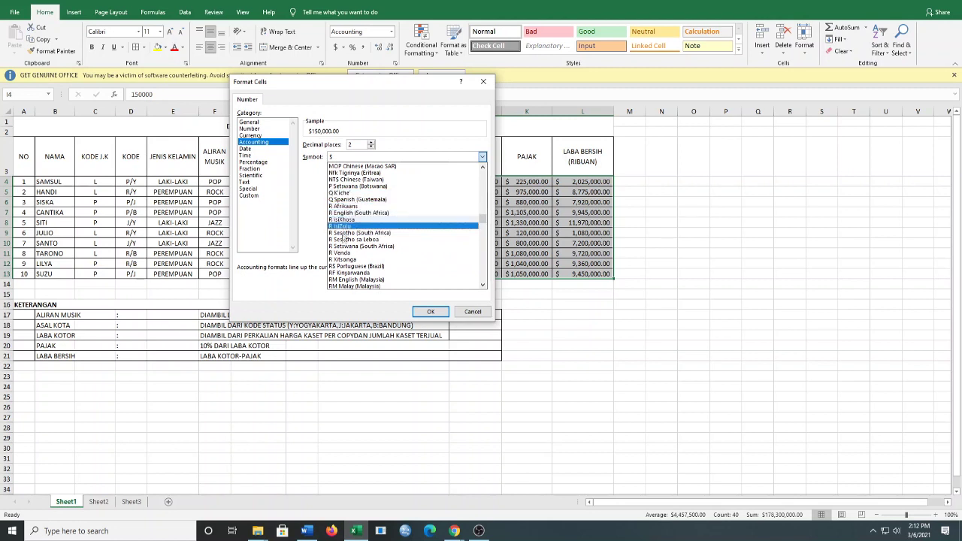
{"action": "scroll", "coordinate": [340, 279], "scroll_direction": "down", "scroll_amount": 1}
{"action": "scroll", "coordinate": [340, 280], "scroll_direction": "down", "scroll_amount": 2}
{"action": "scroll", "coordinate": [345, 277], "scroll_direction": "down", "scroll_amount": 2}
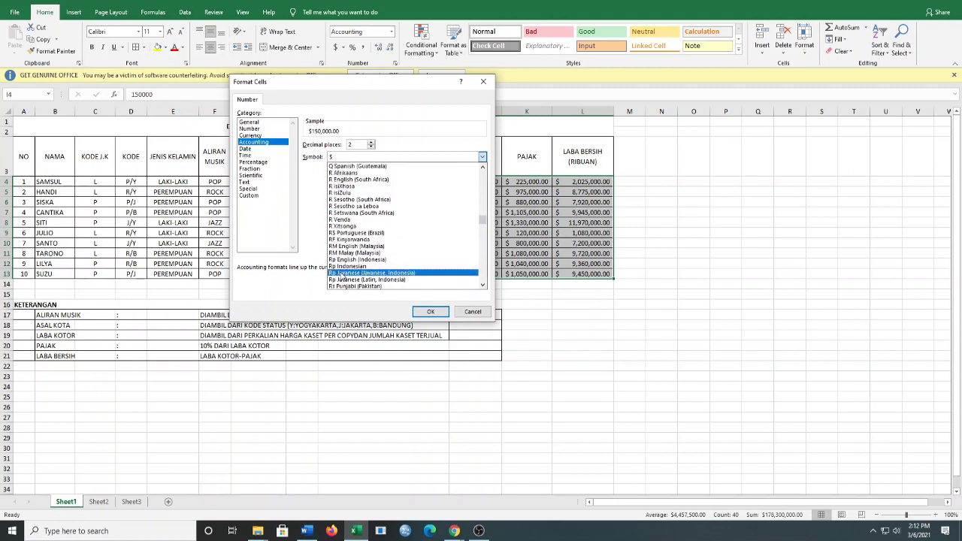
{"action": "left_click", "coordinate": [350, 267]}
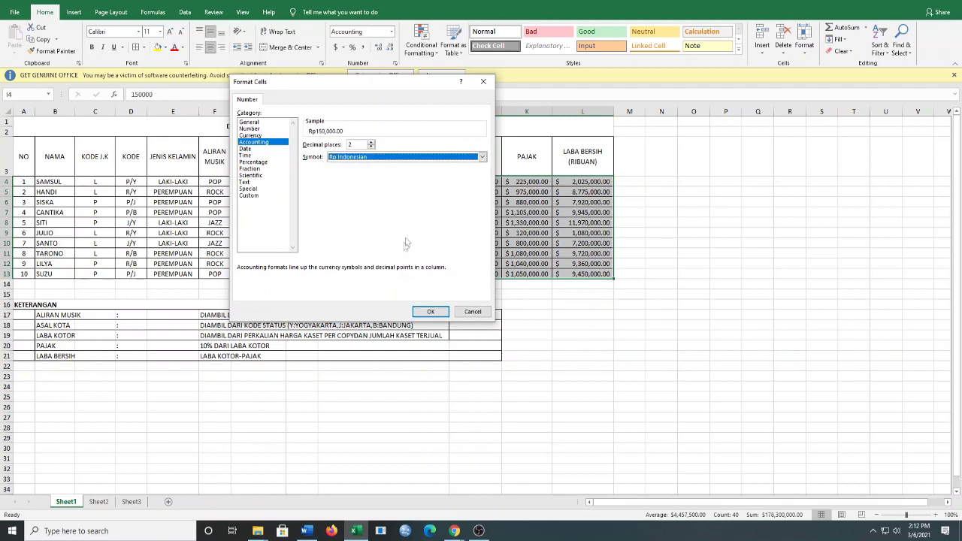
{"action": "left_click", "coordinate": [425, 314]}
{"action": "left_click", "coordinate": [528, 243]}
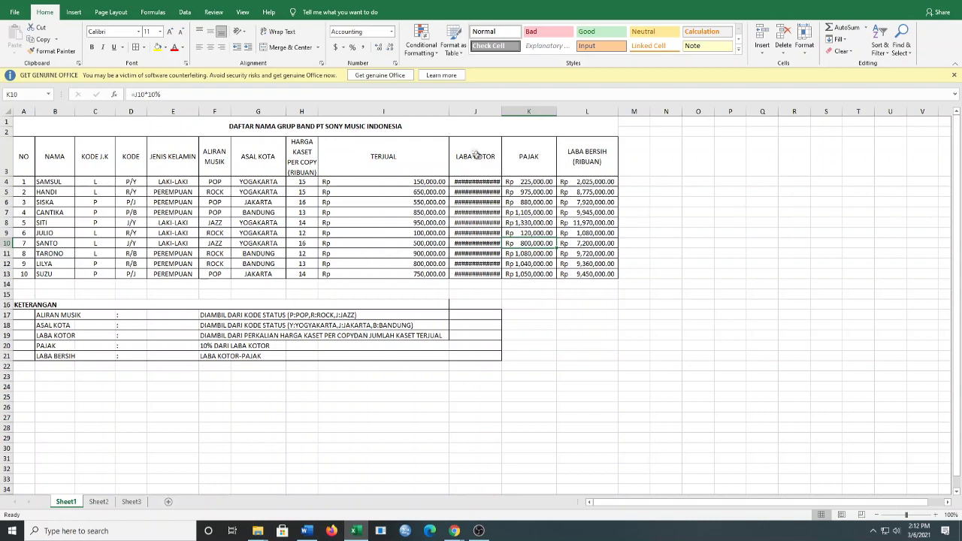
Step: Resize columns I through L so no Rp amount shows as ####
{"action": "left_click_drag", "start_coordinate": [449, 111], "coordinate": [411, 115]}
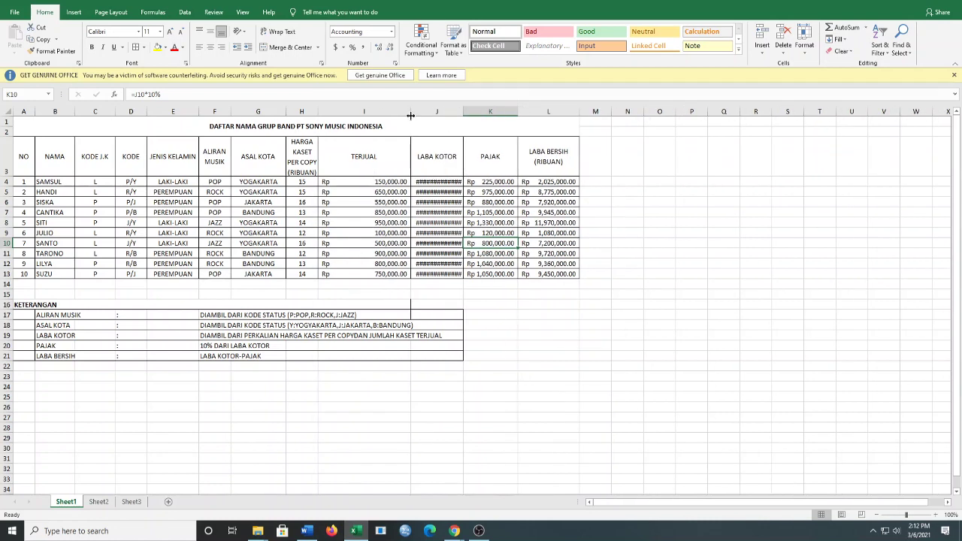
{"action": "double_click", "coordinate": [463, 111]}
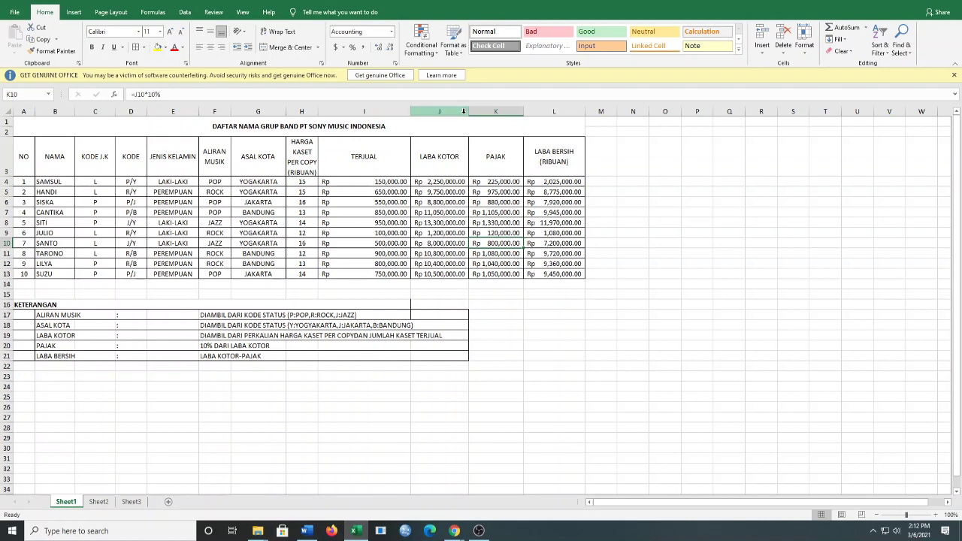
{"action": "left_click_drag", "start_coordinate": [469, 111], "coordinate": [478, 111]}
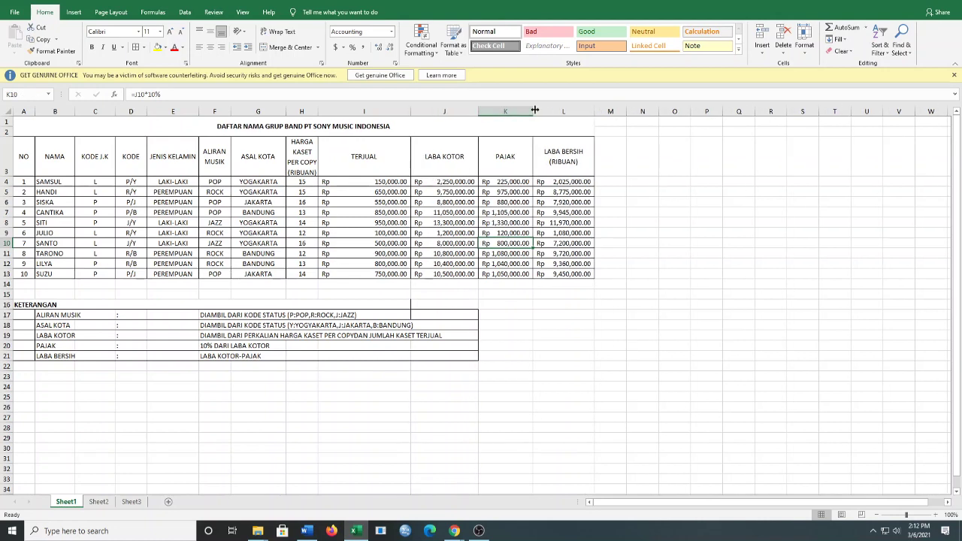
{"action": "left_click_drag", "start_coordinate": [534, 111], "coordinate": [547, 112]}
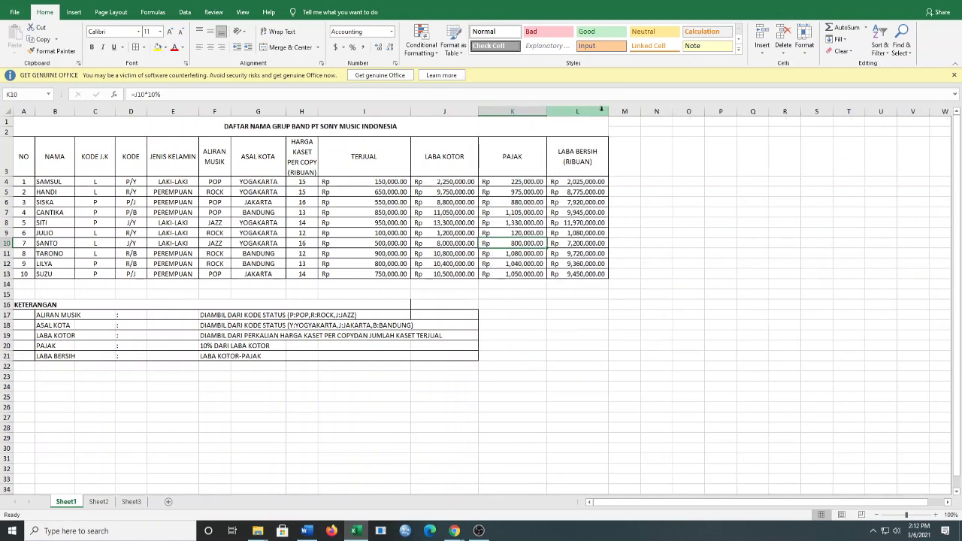
{"action": "left_click_drag", "start_coordinate": [608, 111], "coordinate": [621, 111]}
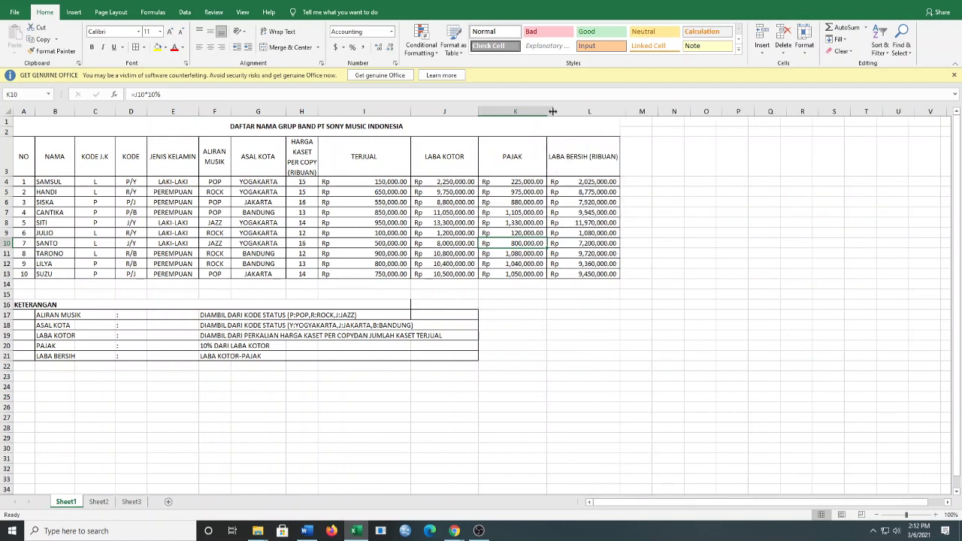
{"action": "left_click_drag", "start_coordinate": [547, 109], "coordinate": [552, 110]}
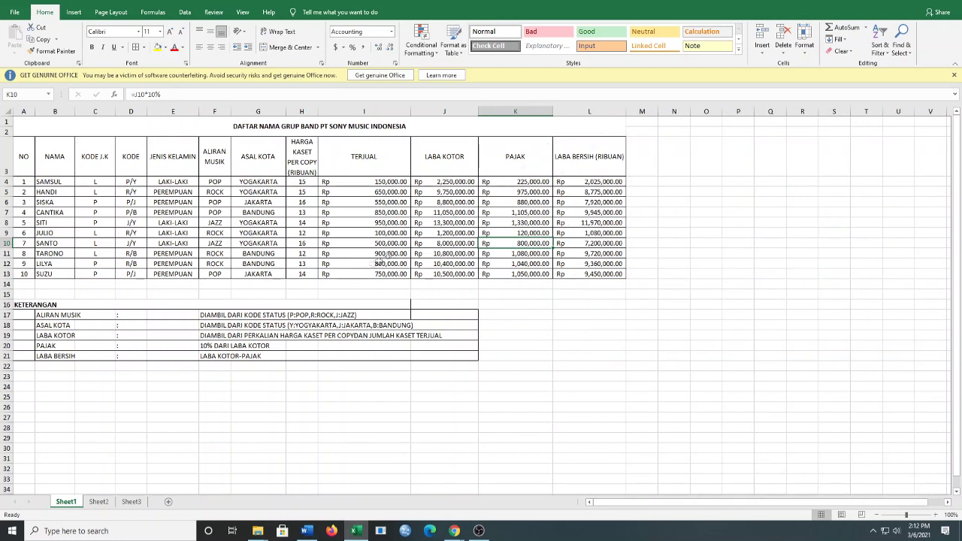
{"action": "left_click", "coordinate": [258, 233]}
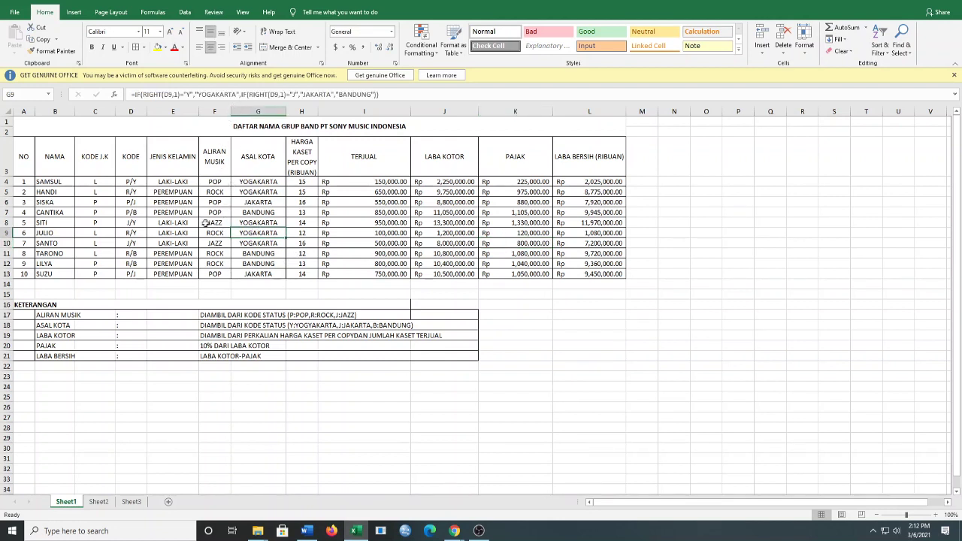
{"action": "left_click", "coordinate": [174, 231]}
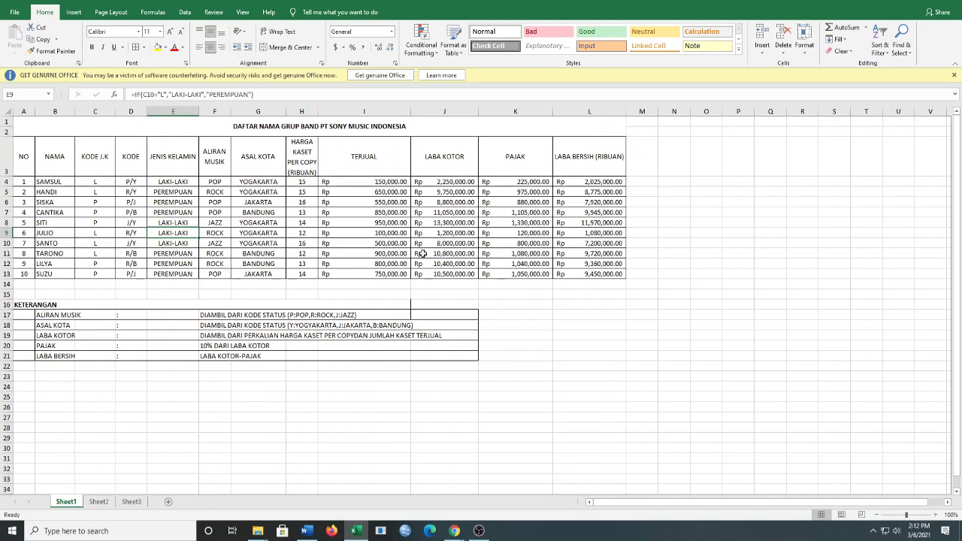
{"action": "left_click", "coordinate": [508, 242]}
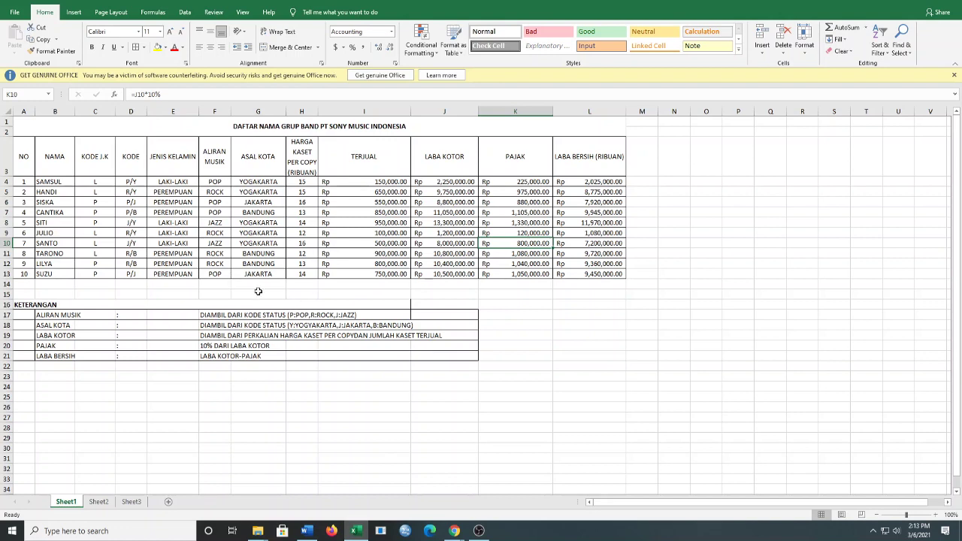
{"action": "left_click", "coordinate": [254, 376]}
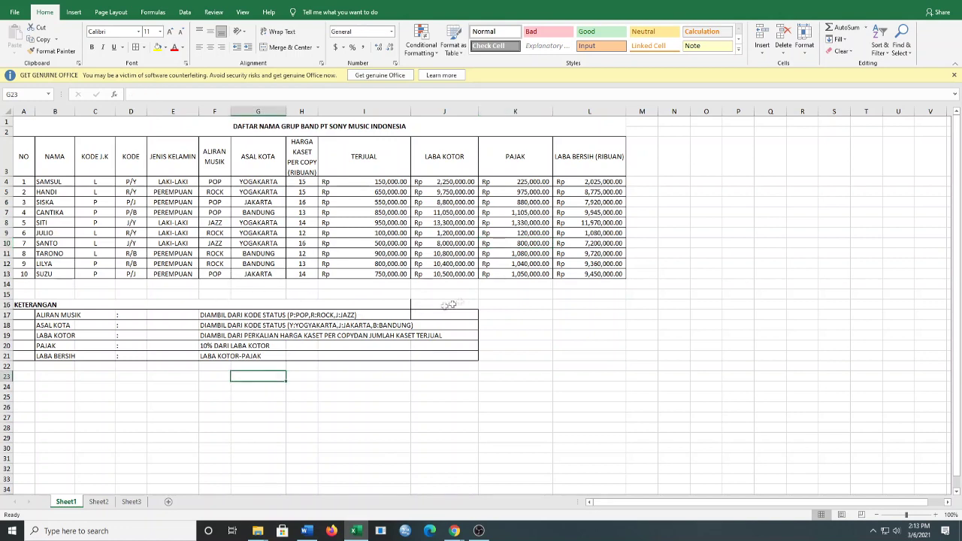
{"action": "scroll", "coordinate": [409, 303], "scroll_direction": "down", "scroll_amount": 1}
{"action": "scroll", "coordinate": [191, 293], "scroll_direction": "up", "scroll_amount": 1}
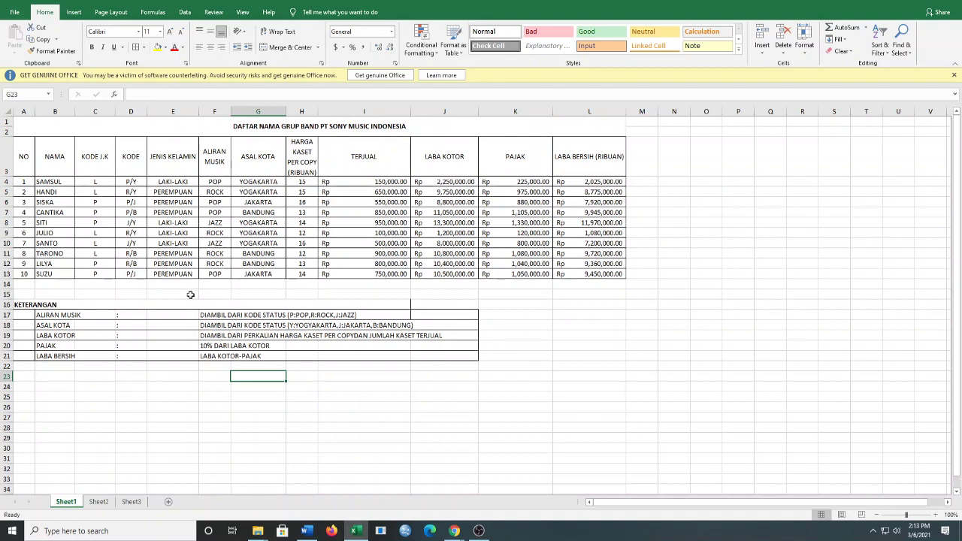